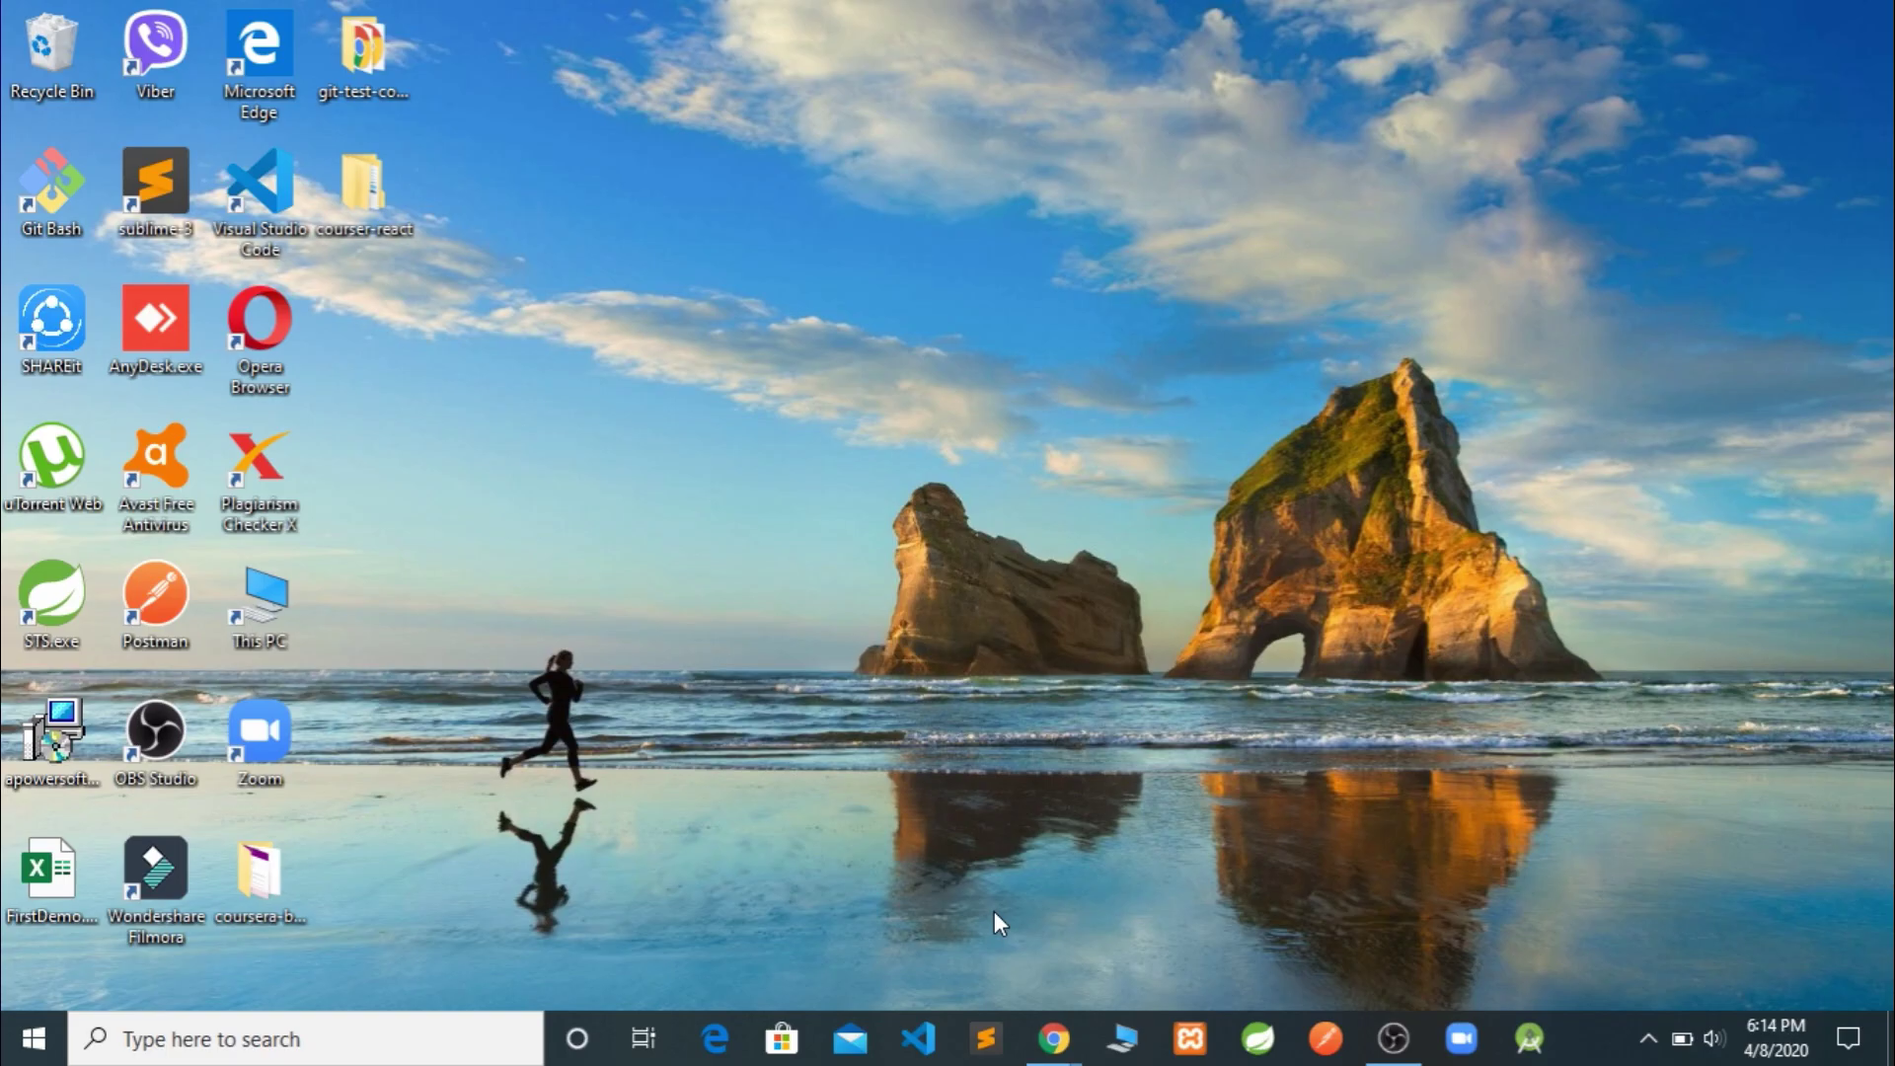
Bring up the taskbar preview of the New Tab - Google Chrome window
mouse_move(1055, 1019)
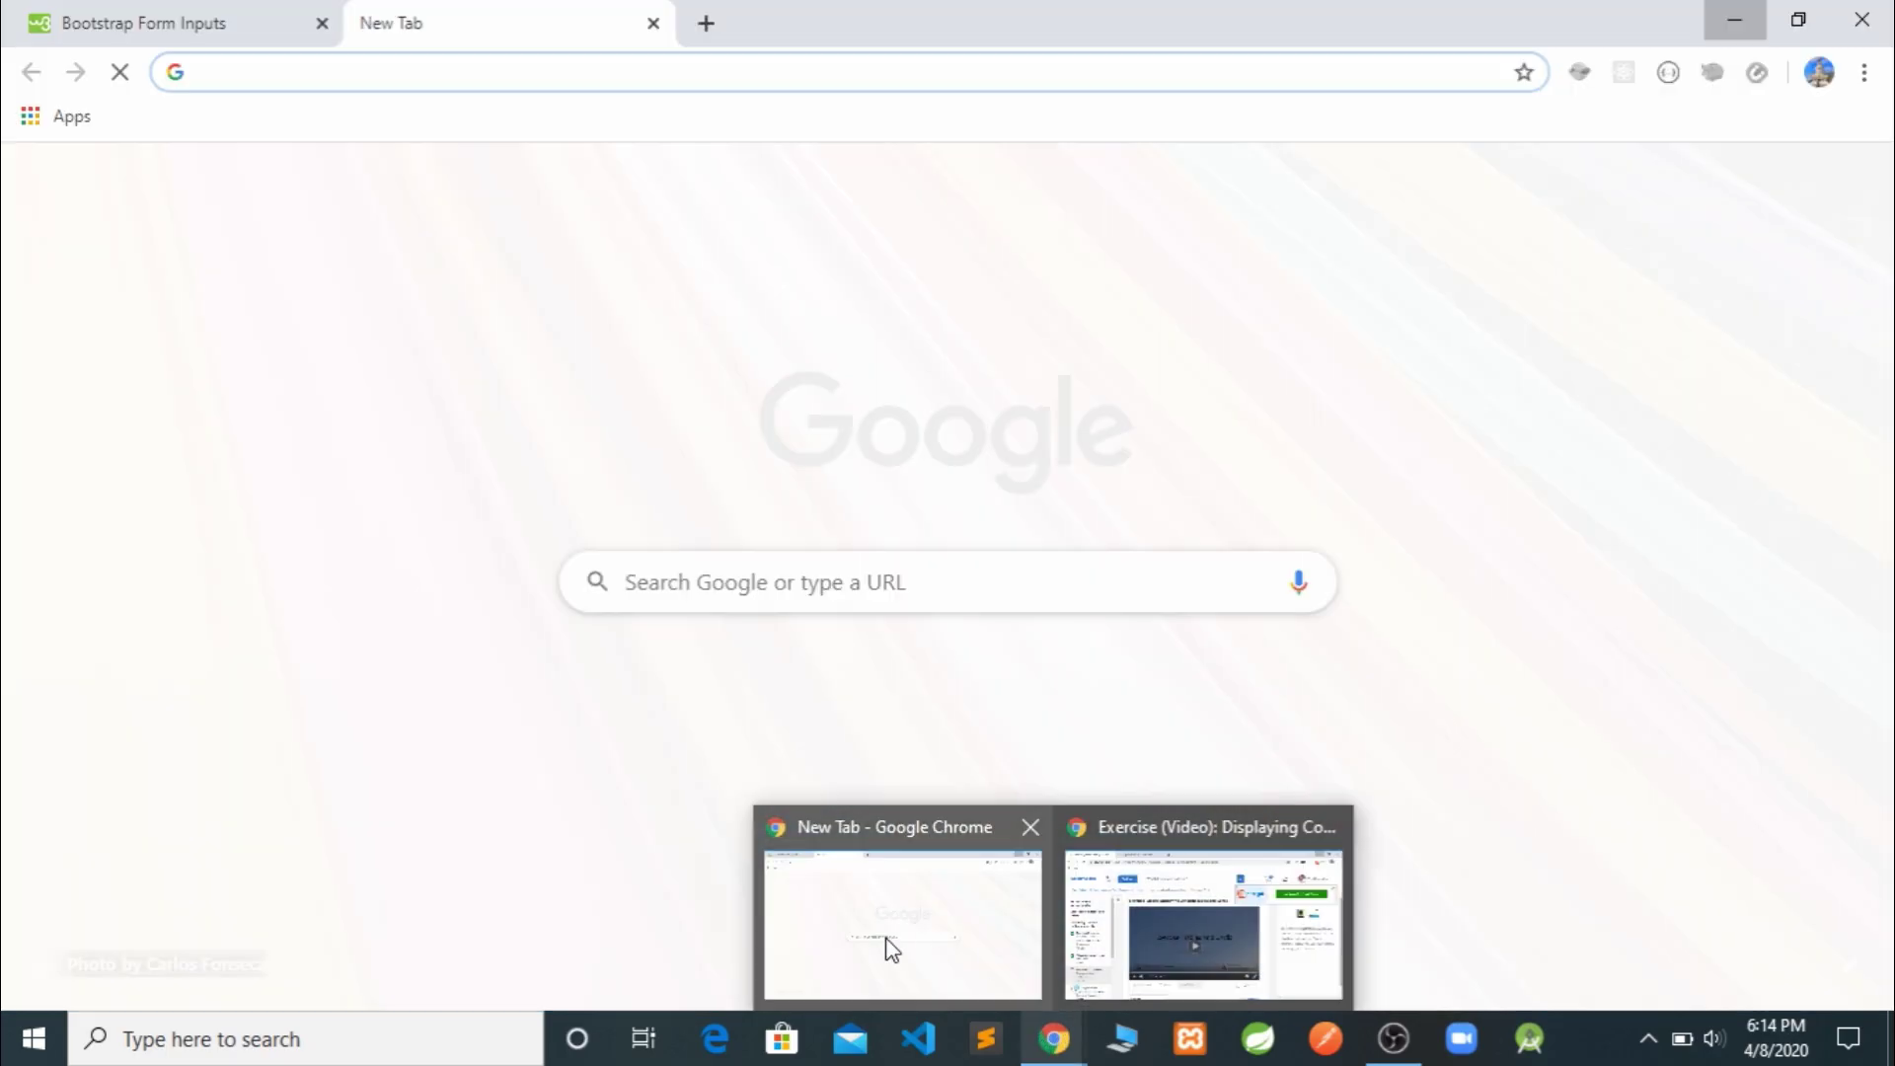
click(889, 942)
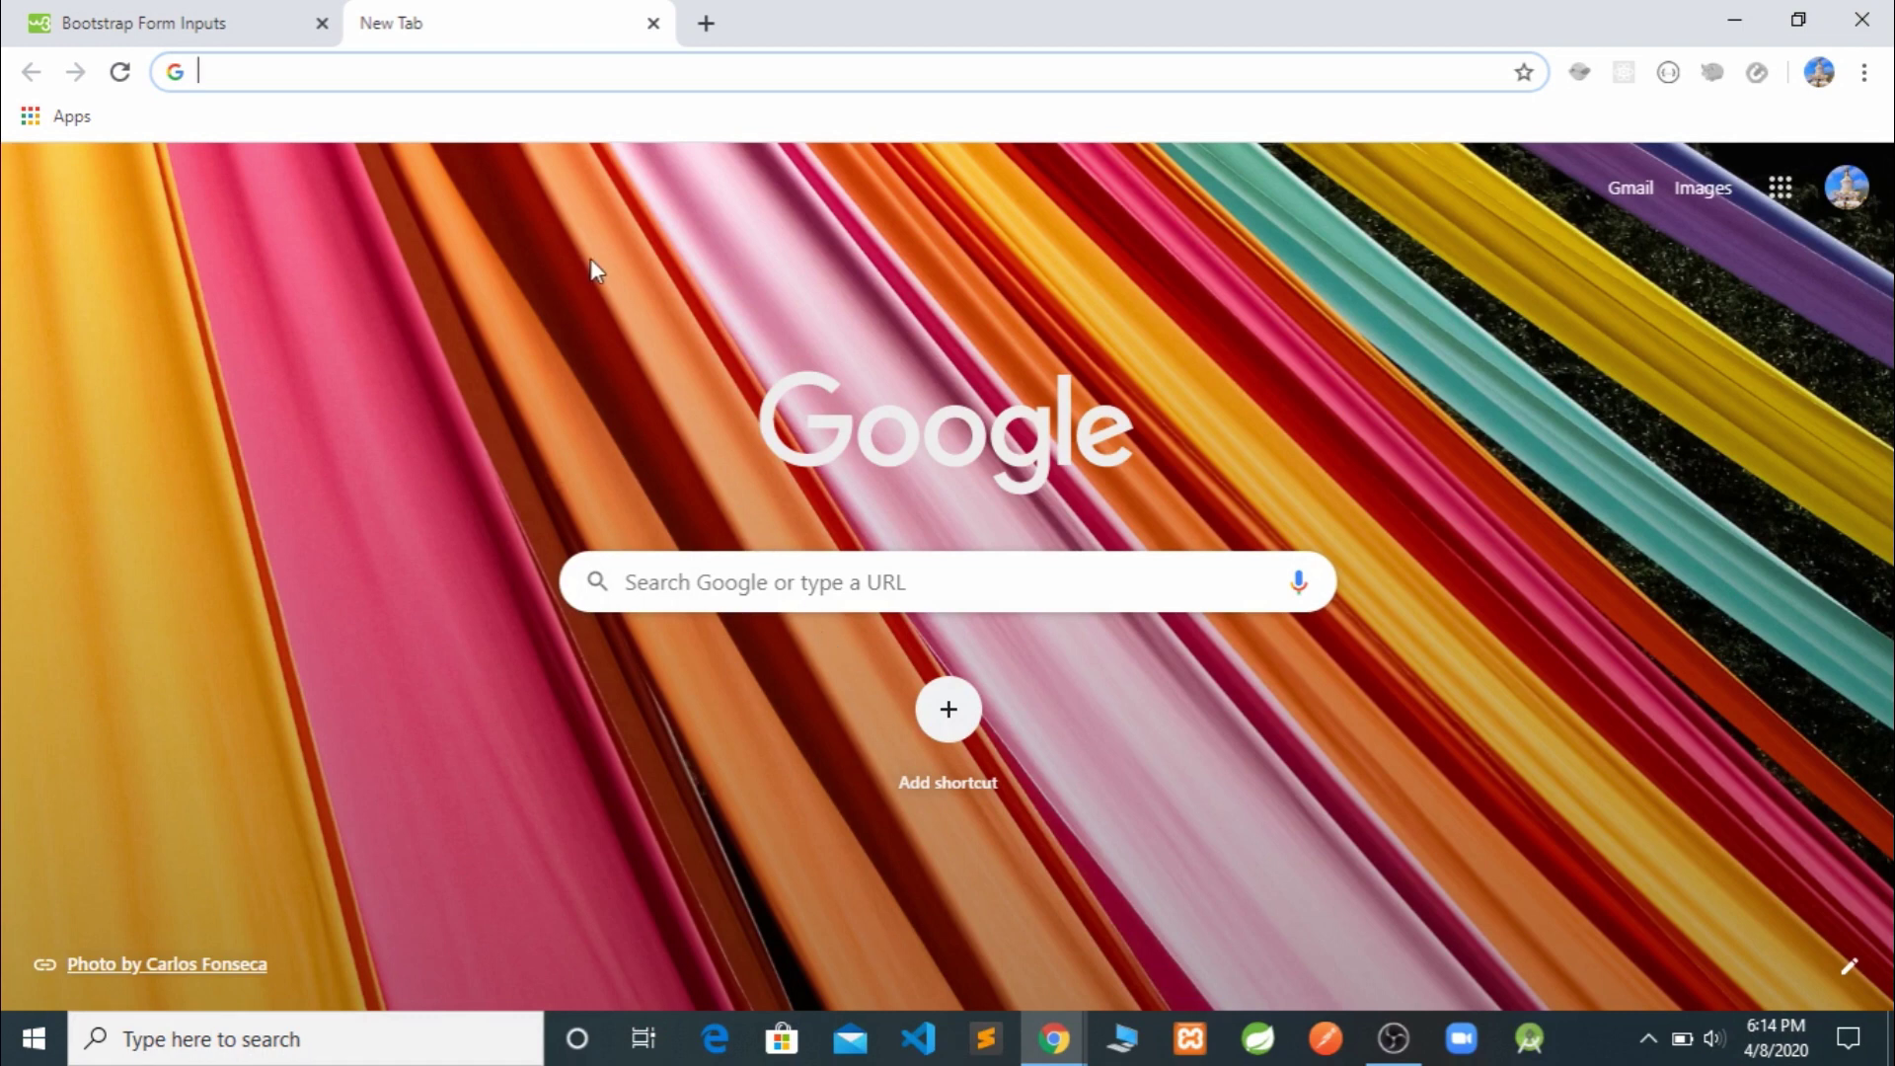
click(215, 27)
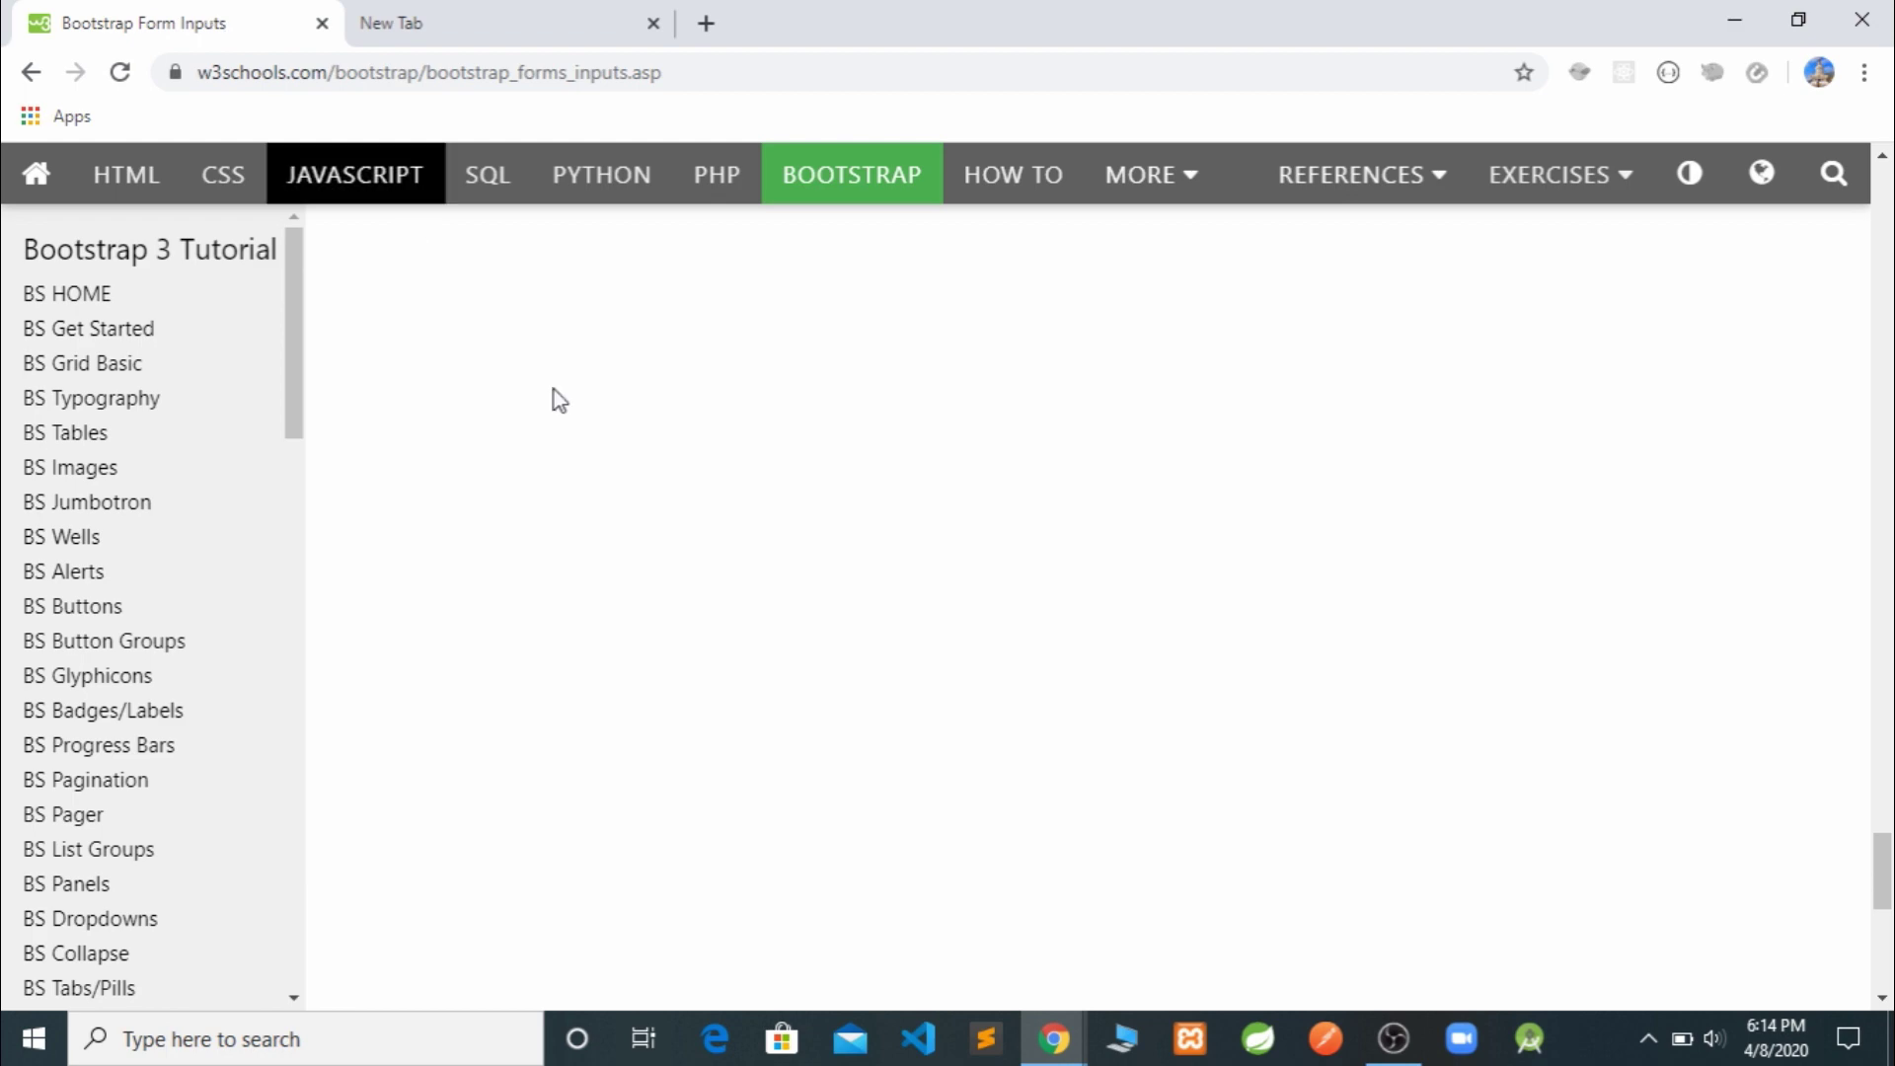
scroll(1089, 413, up, 20)
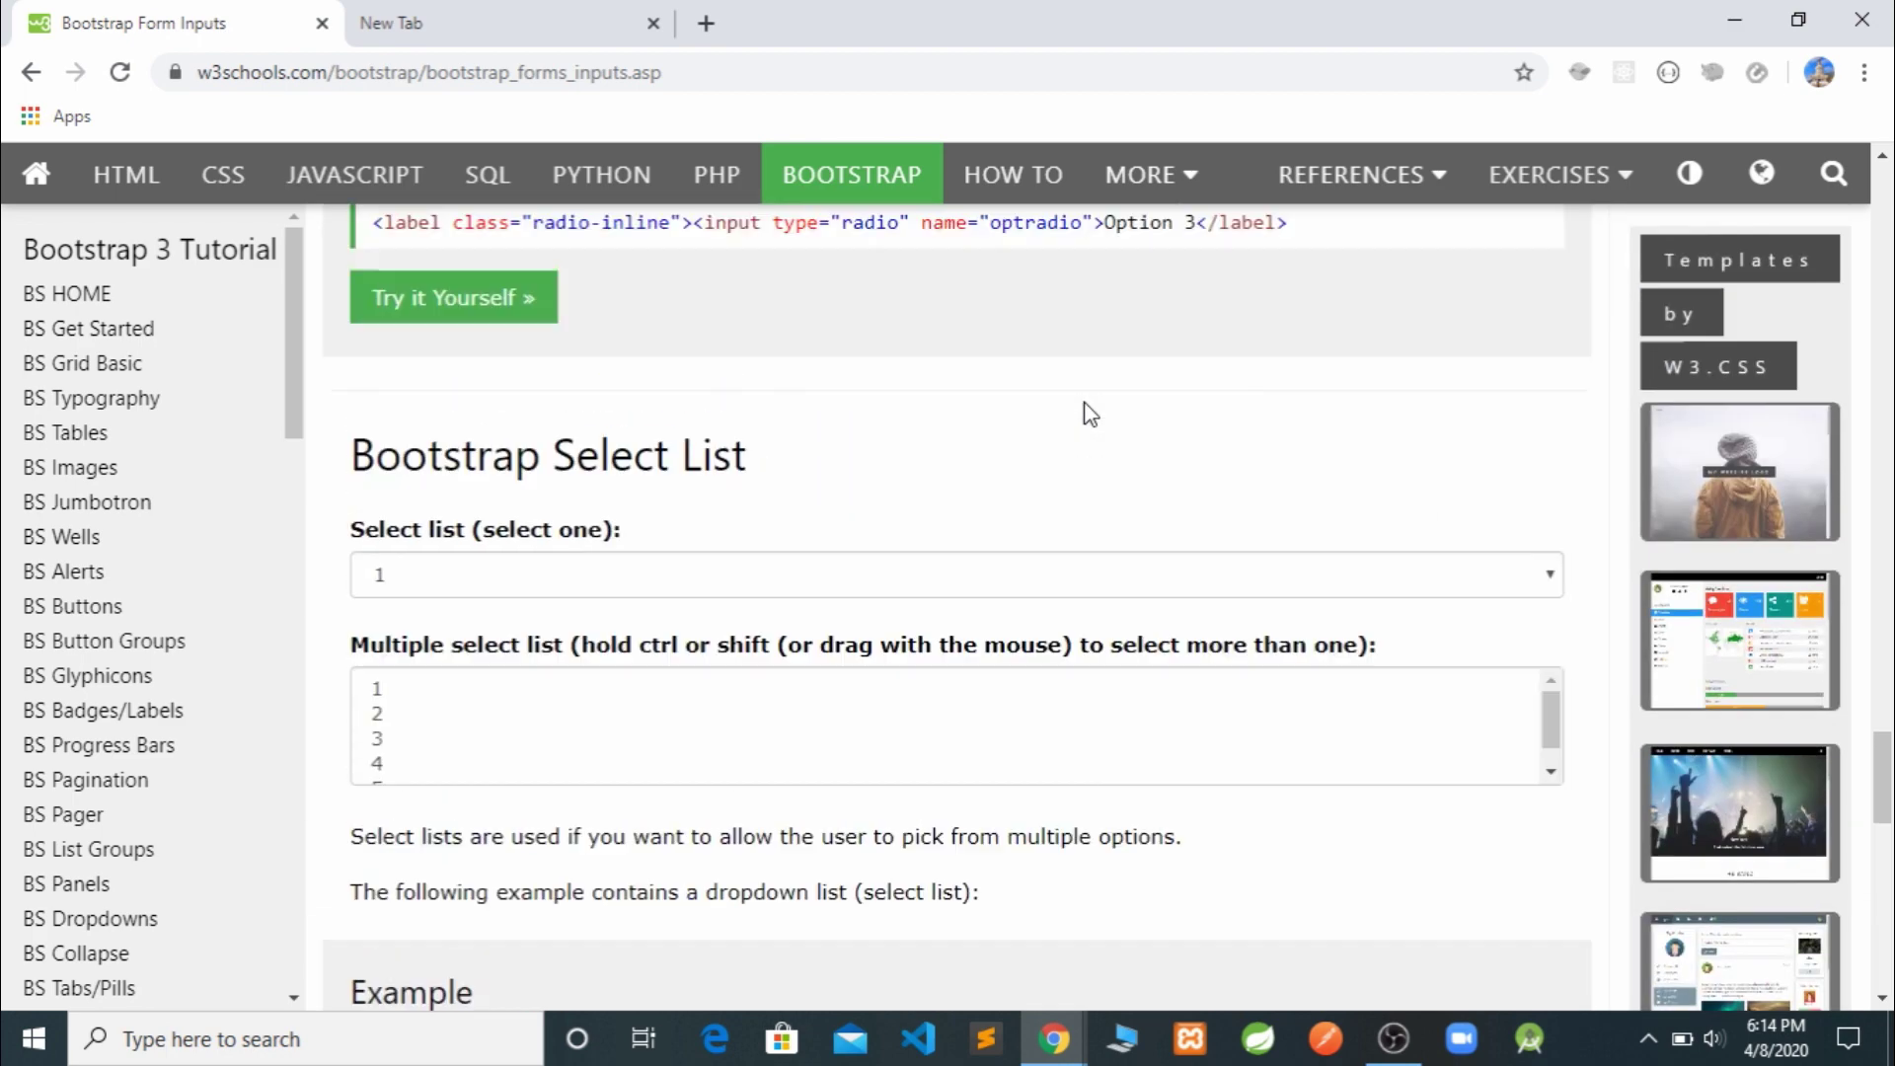
scroll(1889, 187, up, 20)
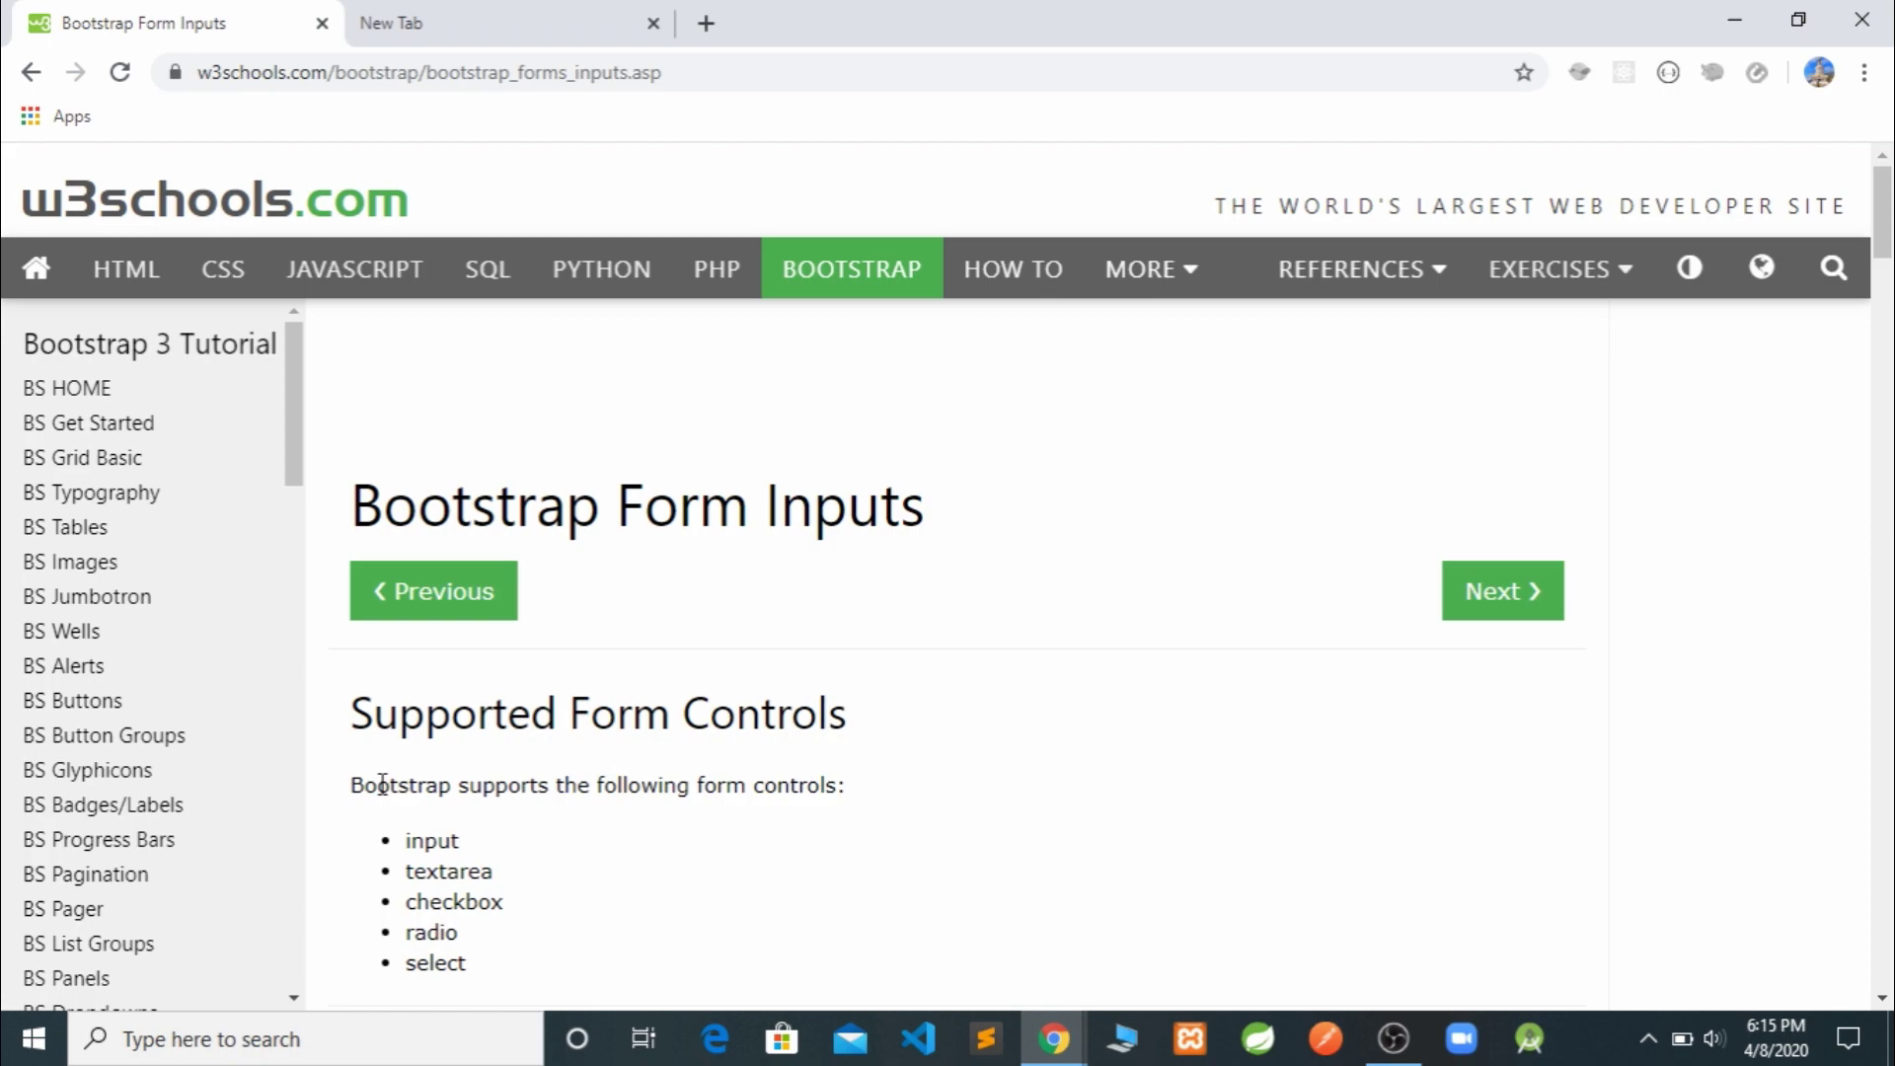
scroll(1613, 592, down, 3)
scroll(1613, 593, down, 15)
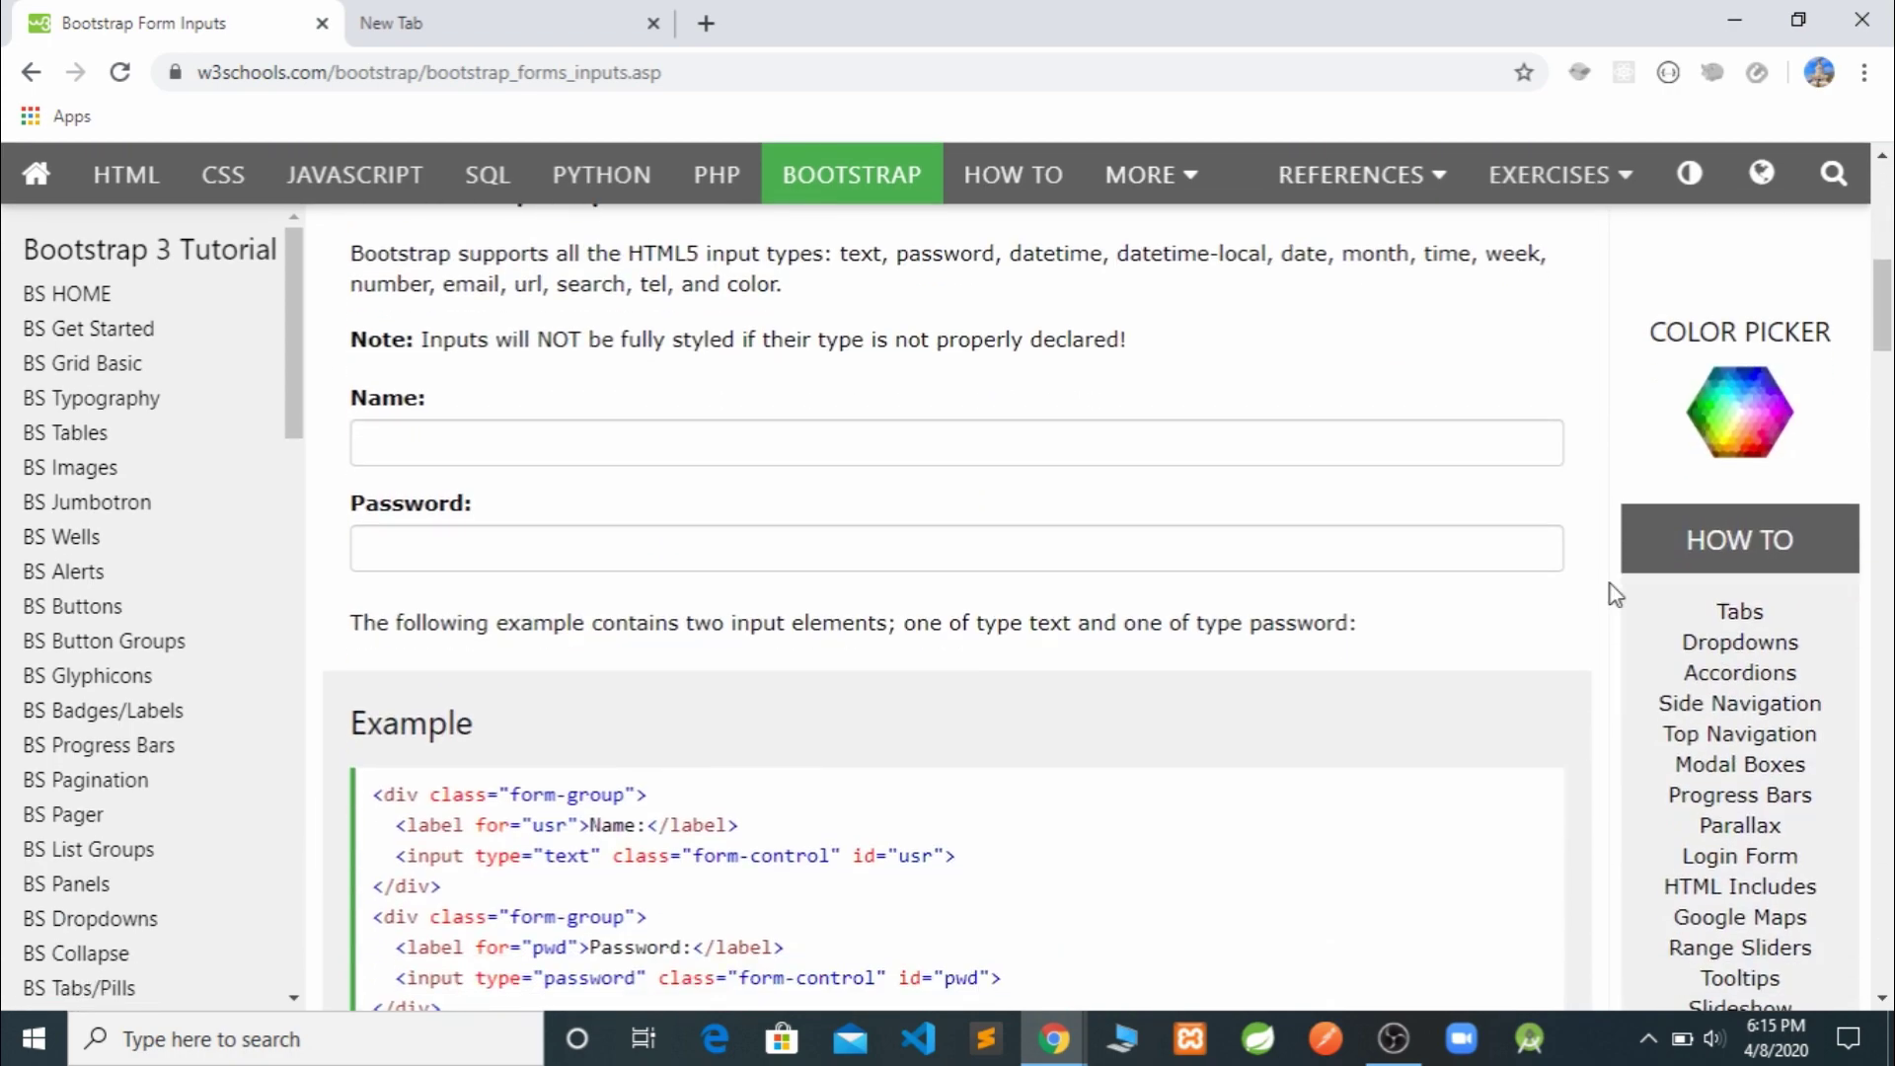
scroll(1613, 592, down, 18)
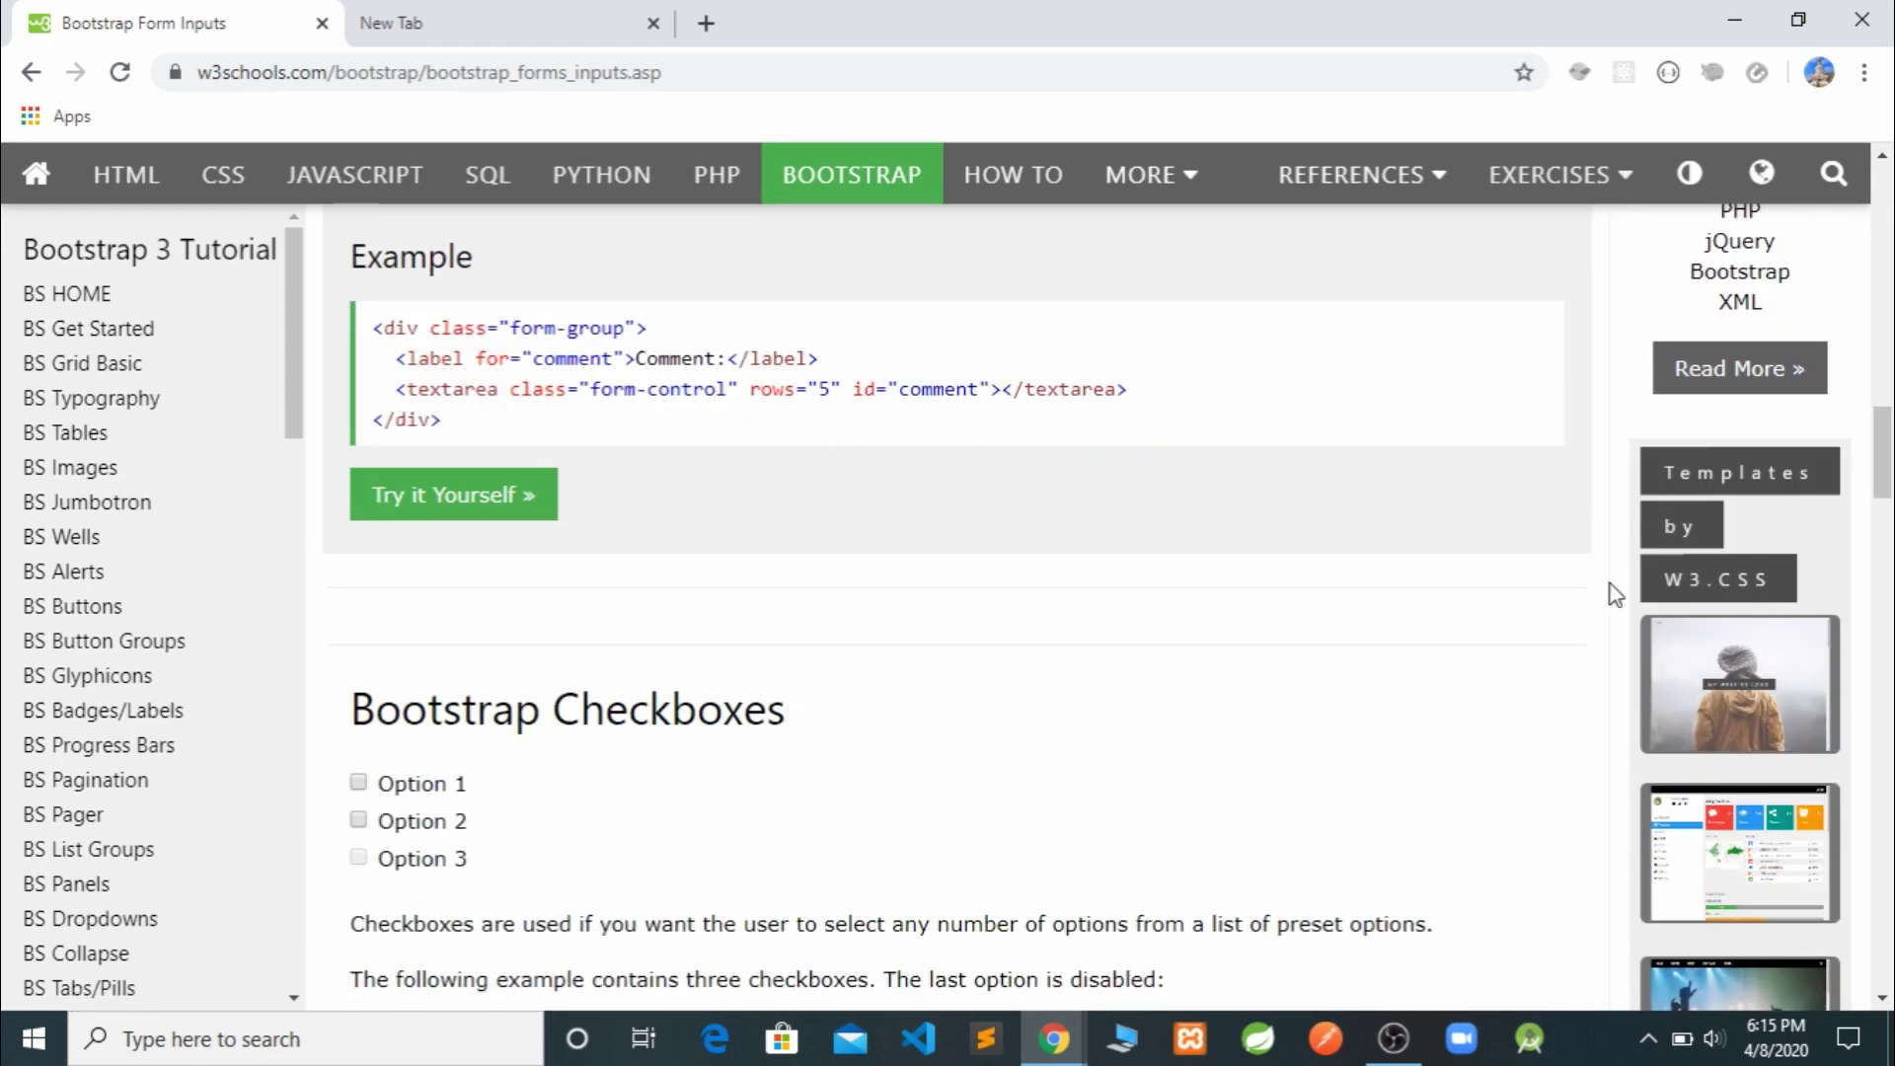
scroll(1614, 592, down, 18)
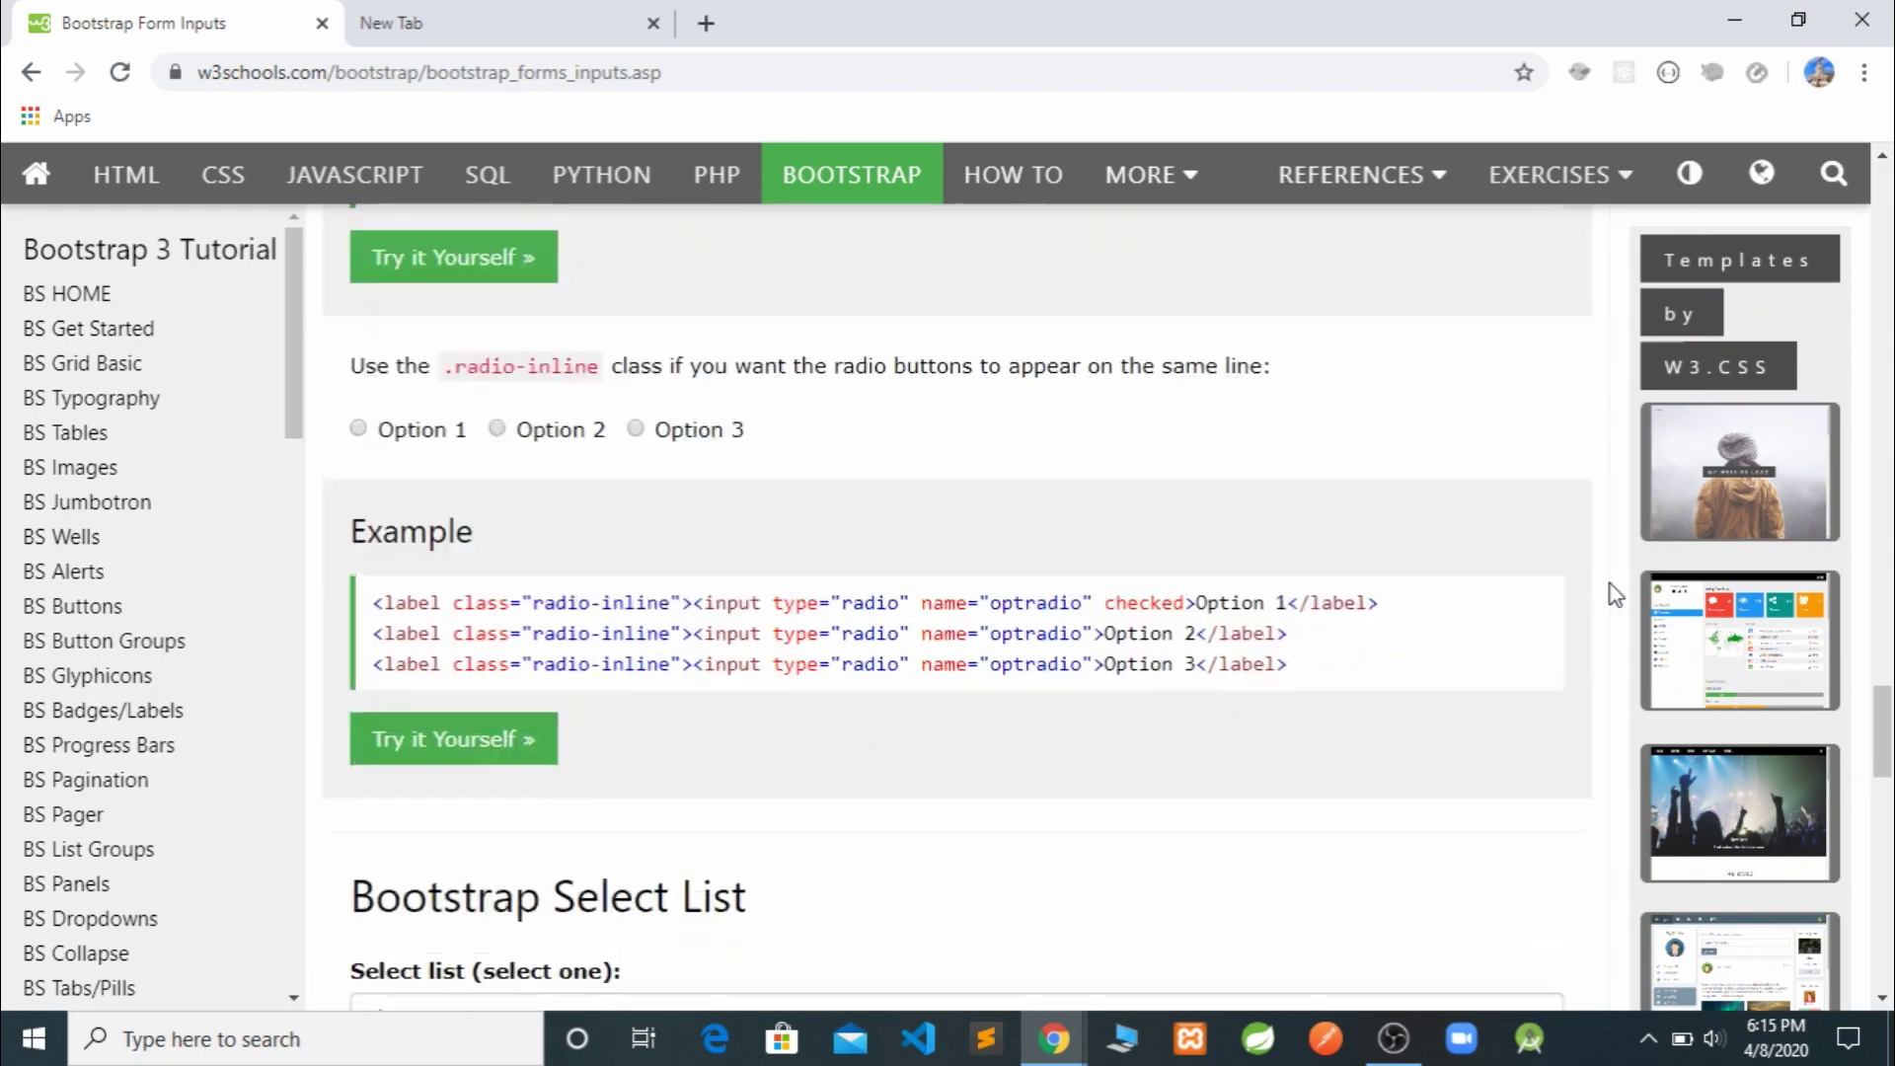
scroll(1613, 592, down, 10)
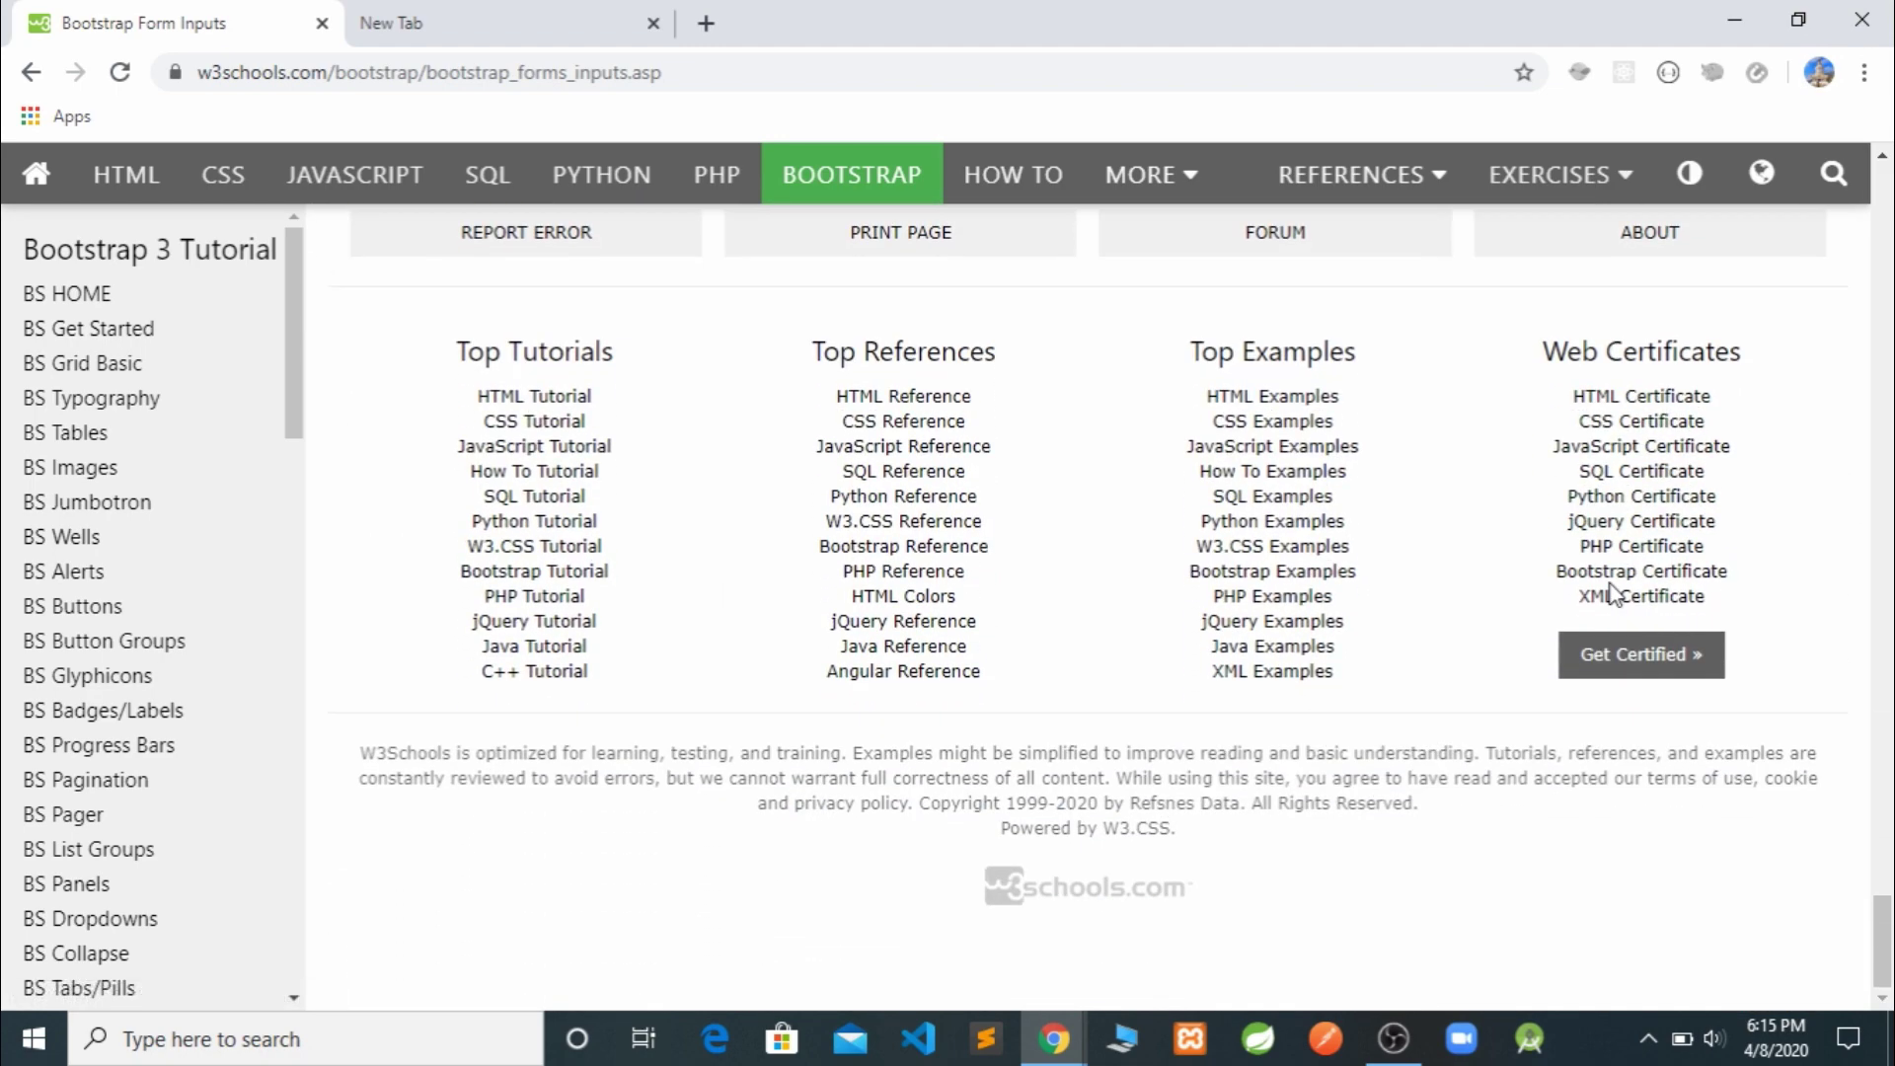
scroll(1614, 592, up, 10)
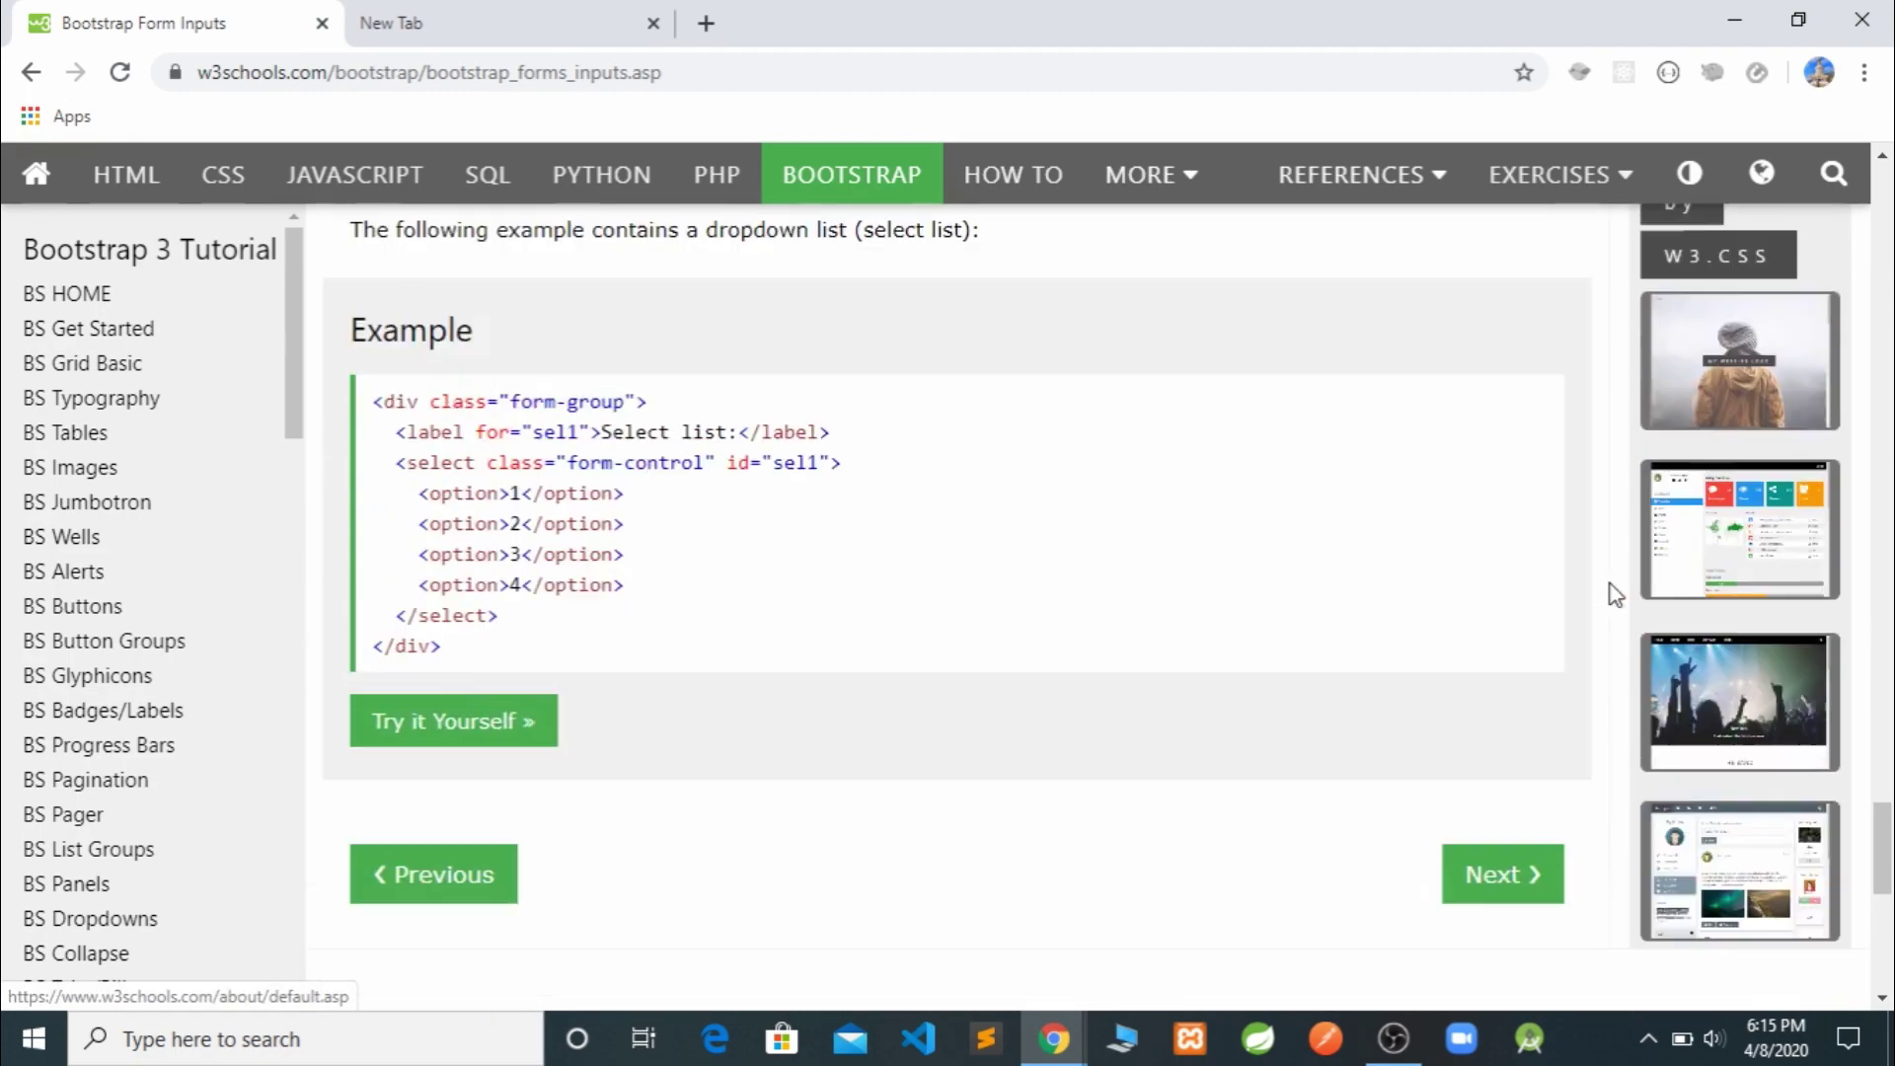
scroll(1614, 592, up, 15)
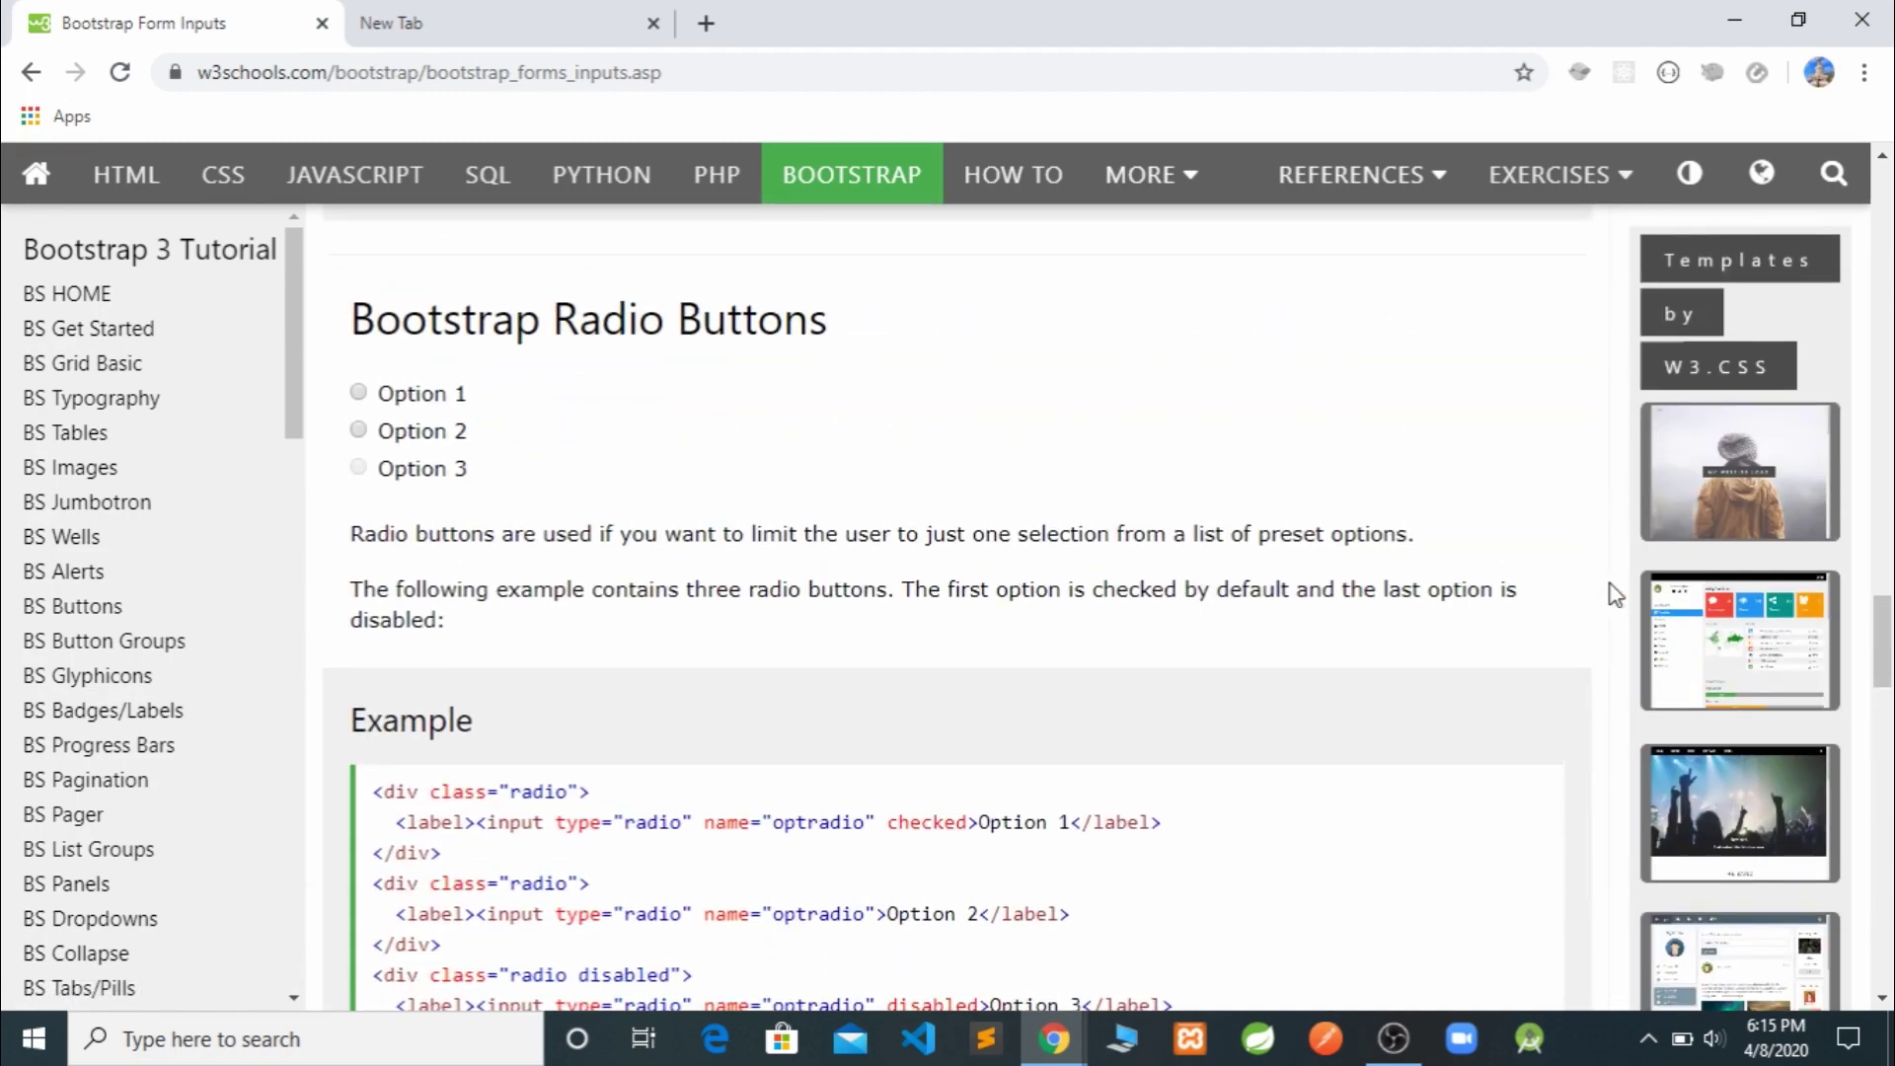
scroll(1613, 592, up, 15)
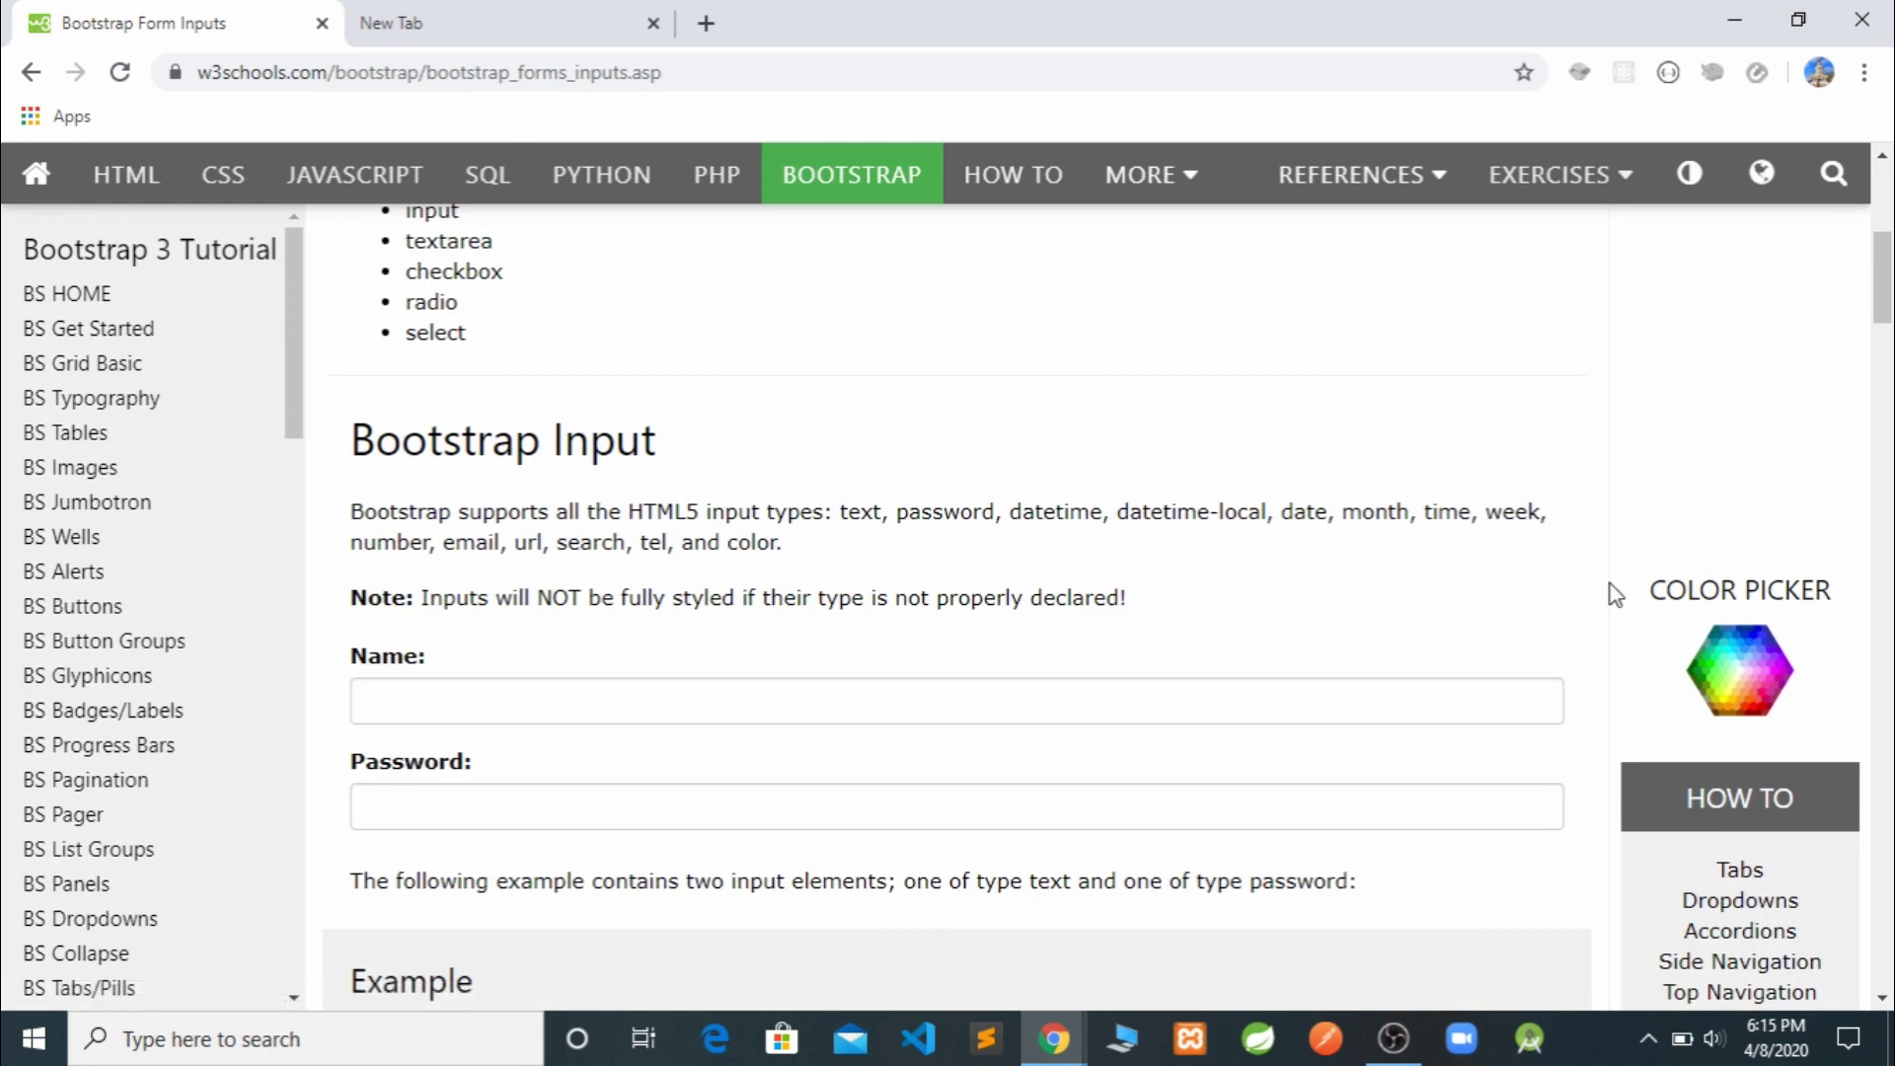
Search Google for 'google full screen capture extension' and open the Full Page Screen Capture result
click(454, 15)
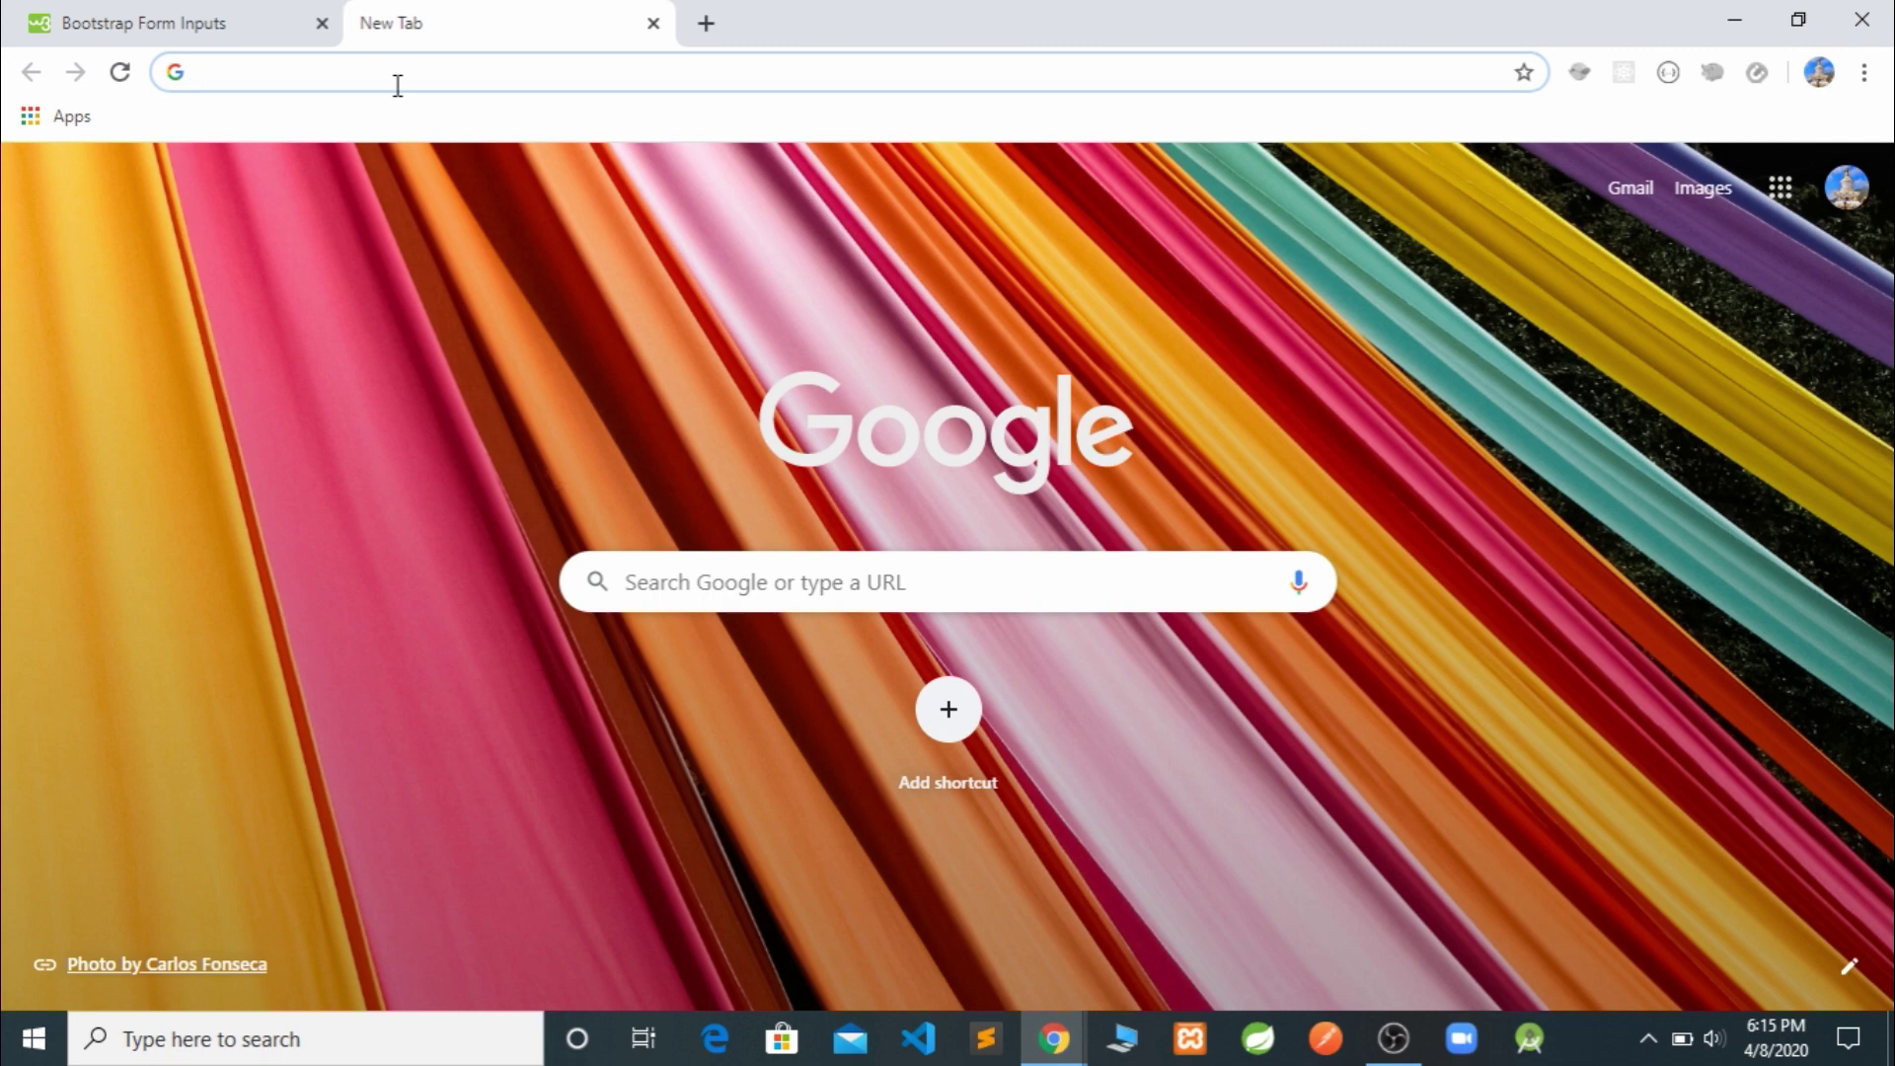
text(go)
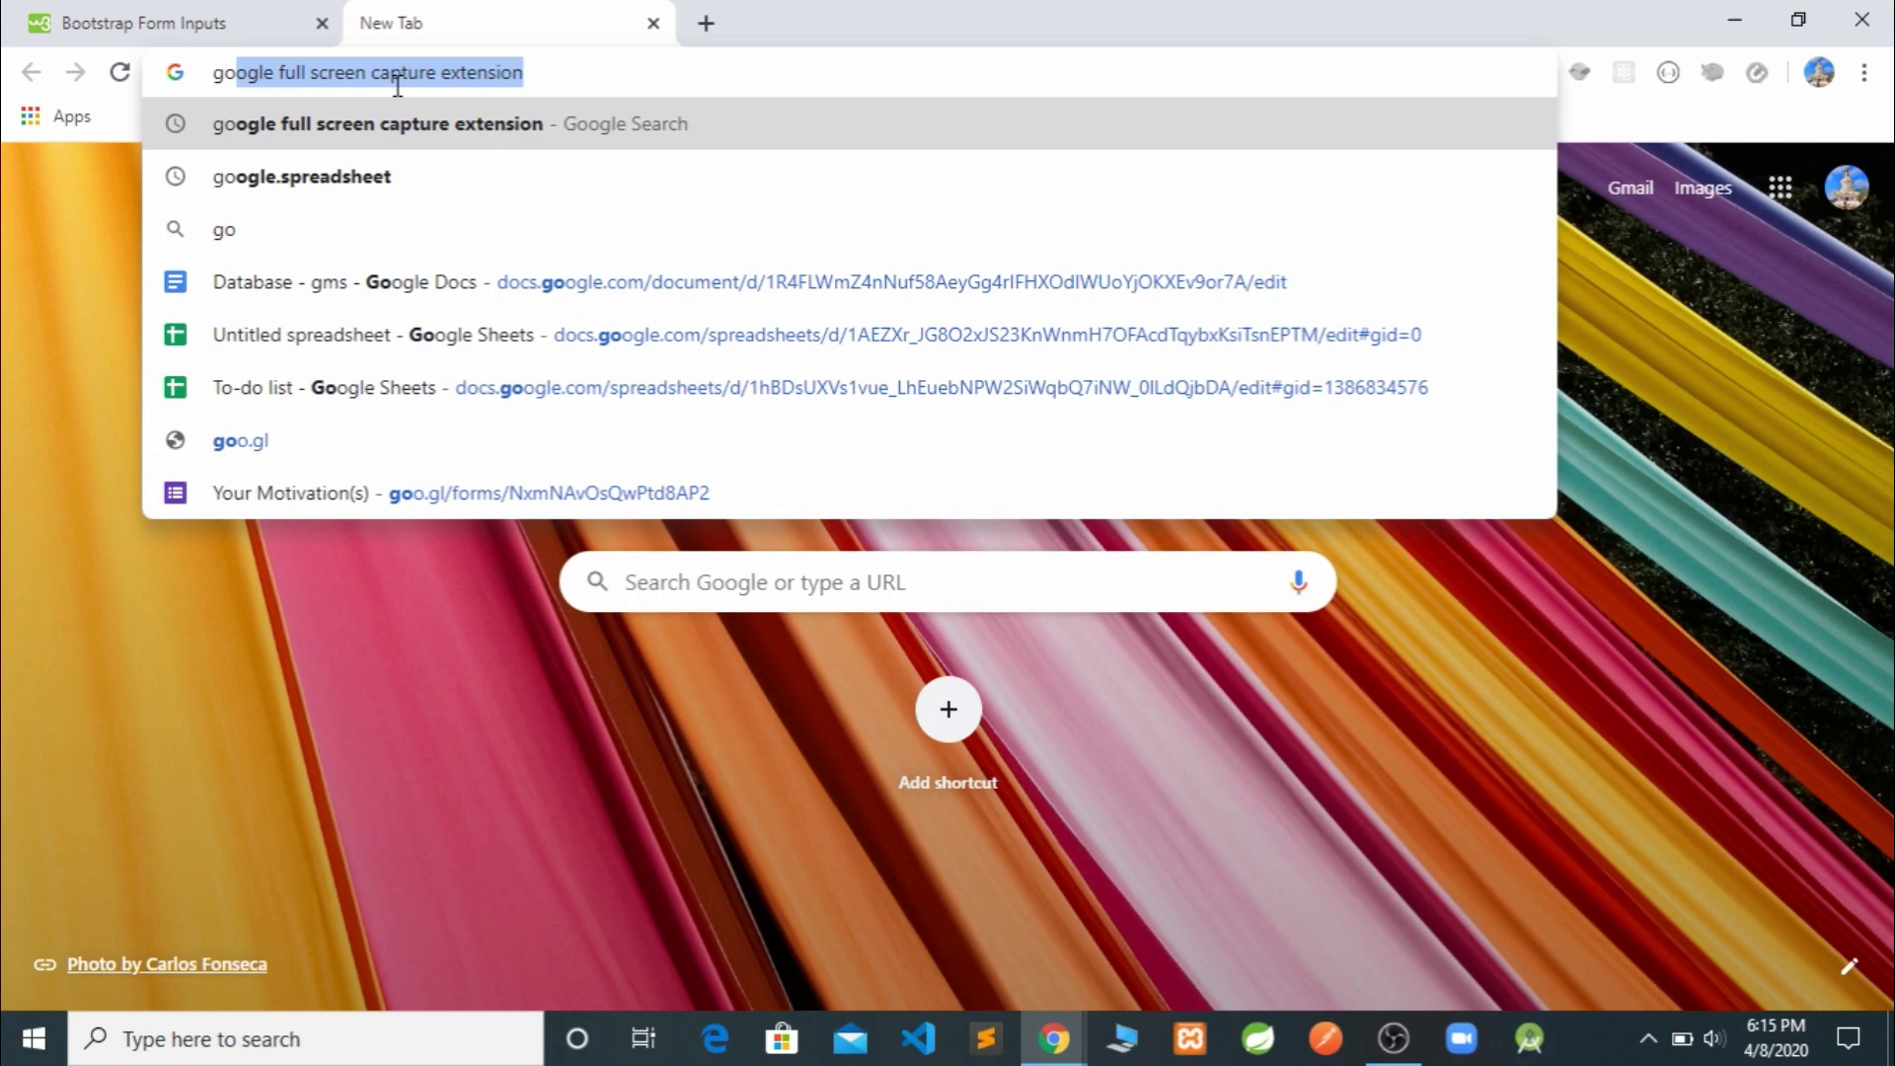
key(Return)
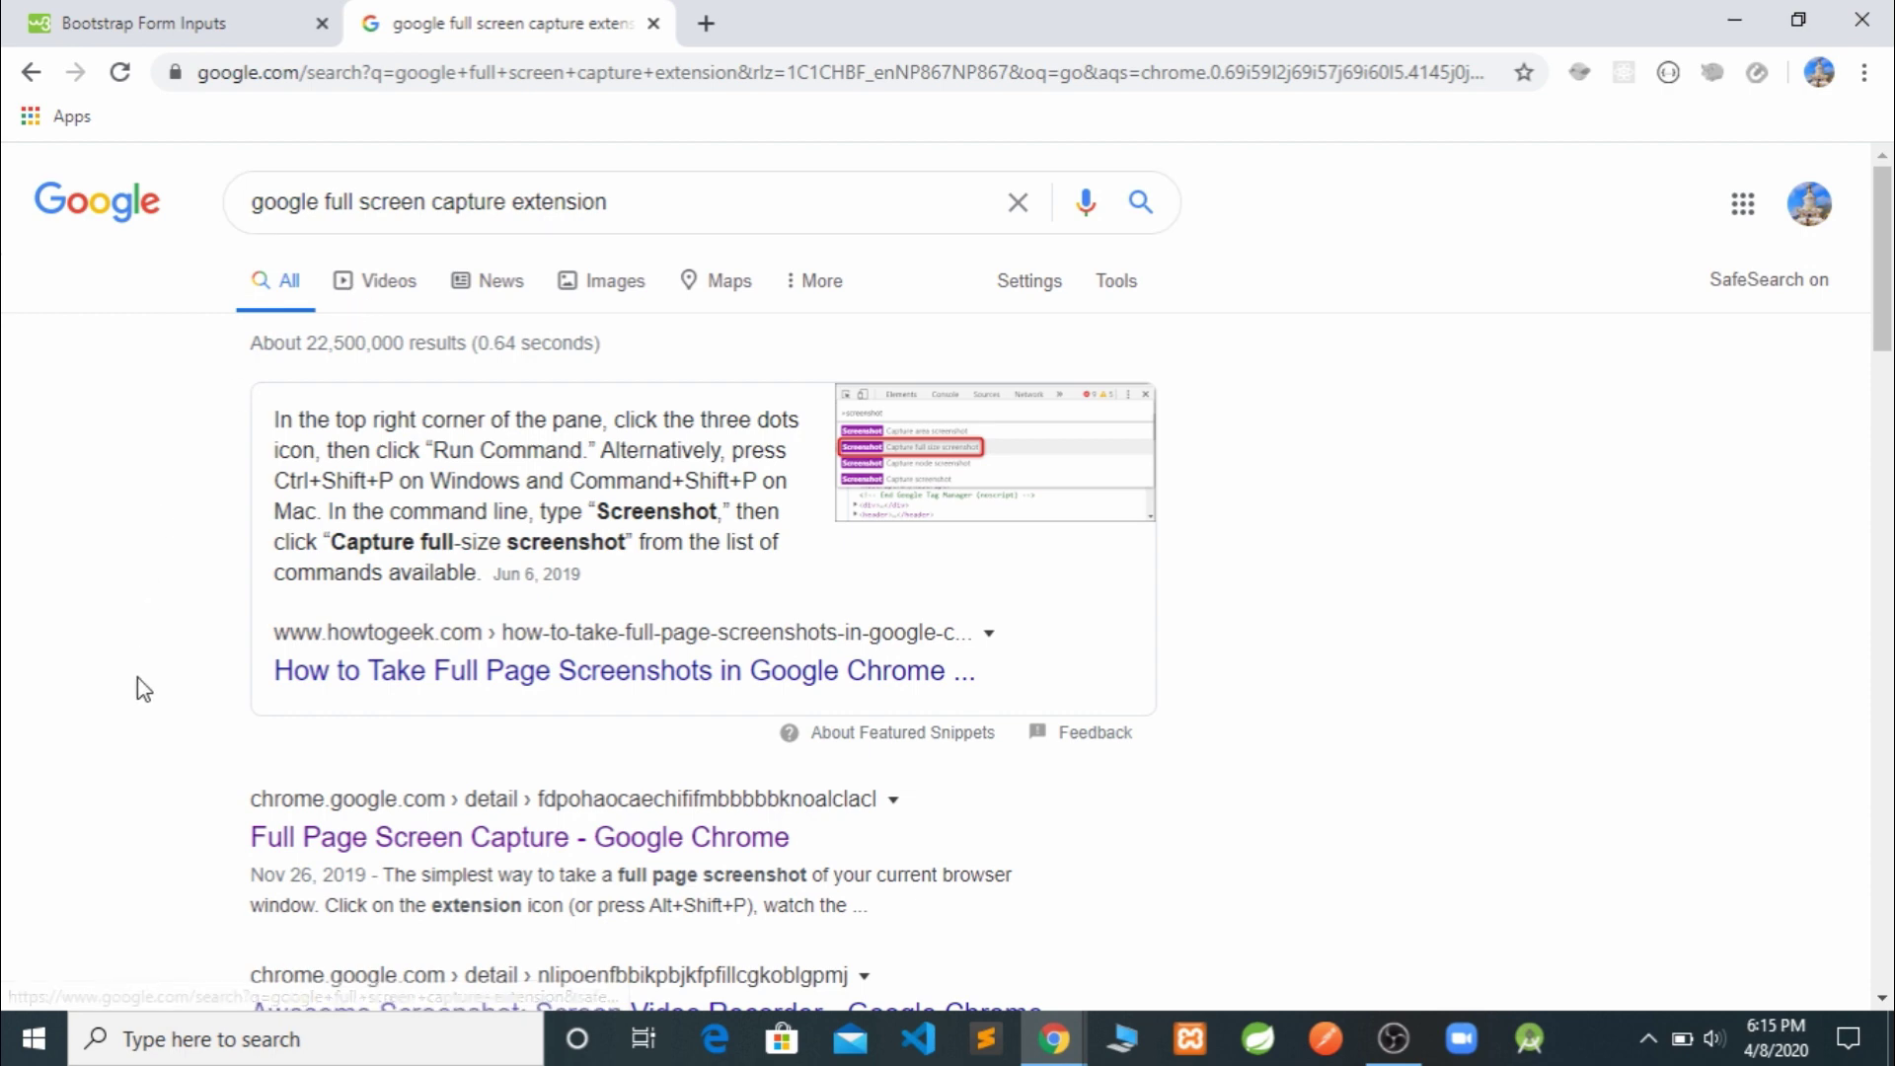
scroll(143, 688, down, 1)
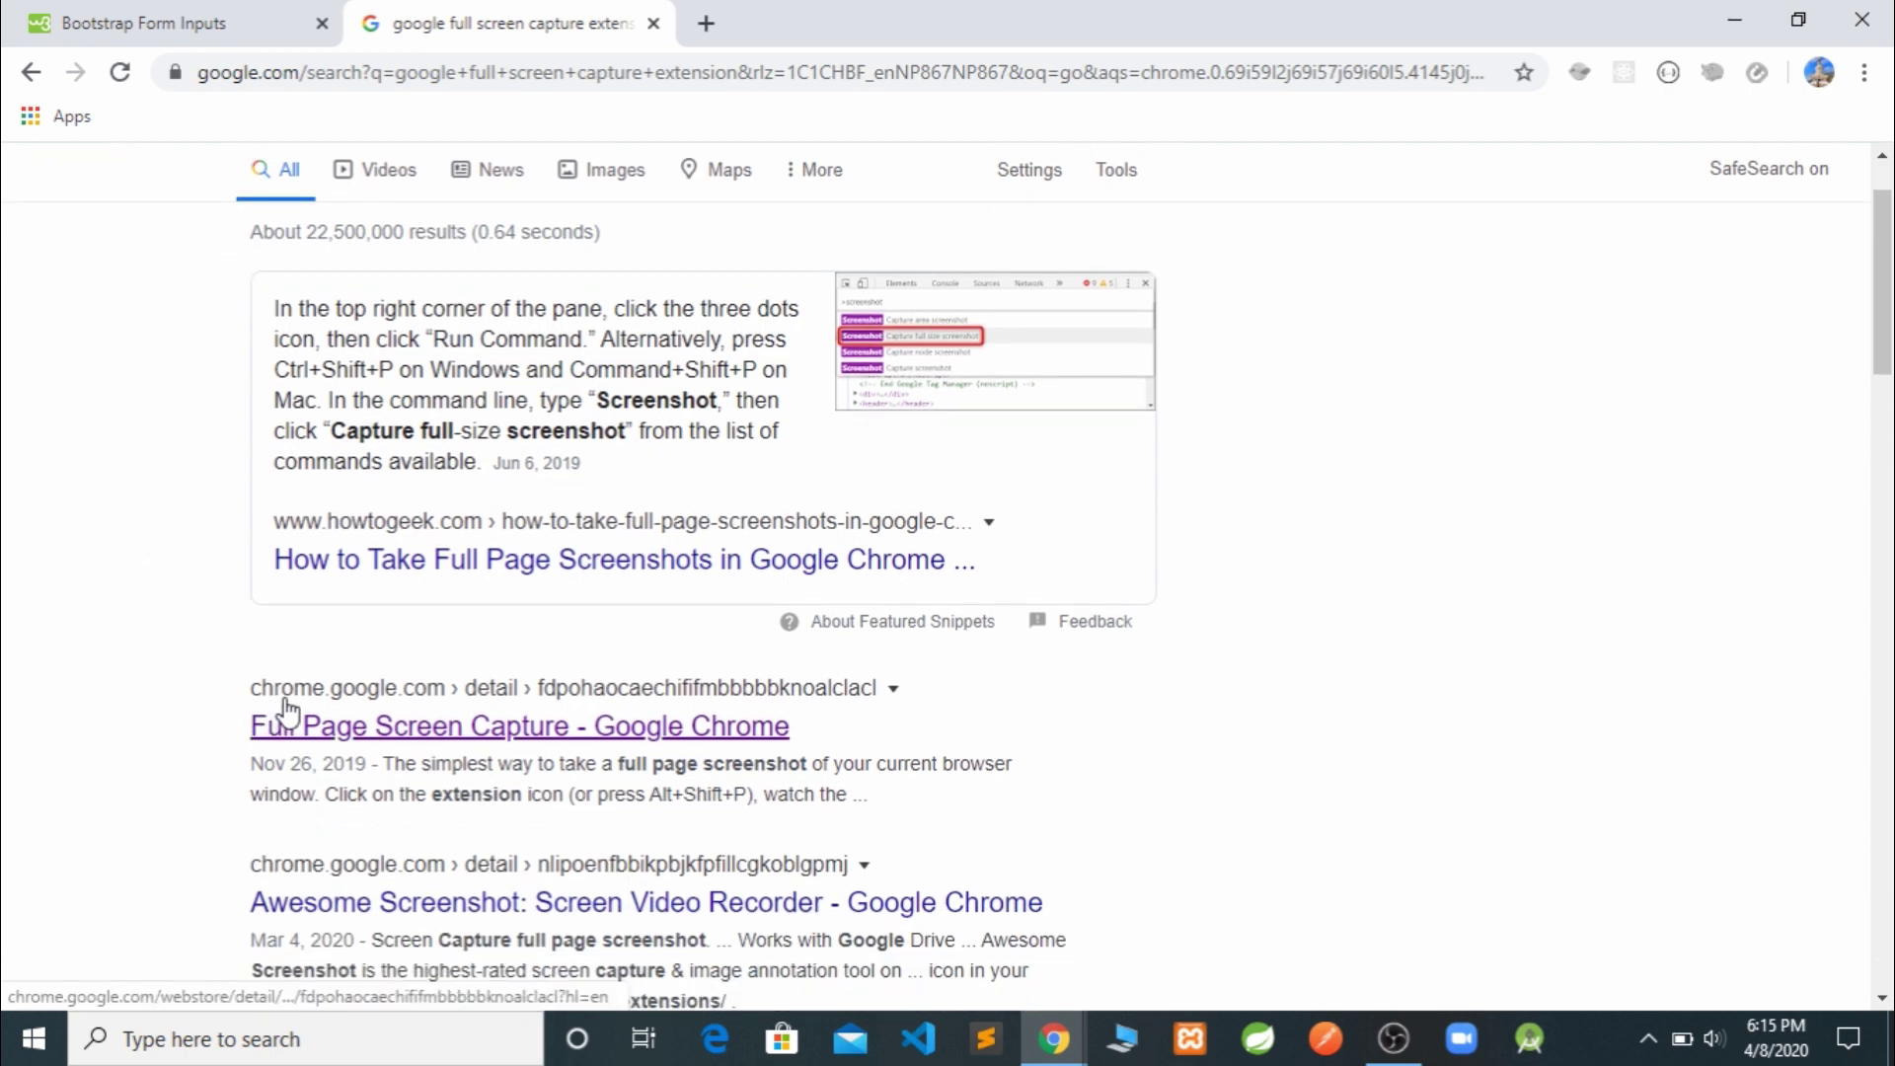
click(325, 698)
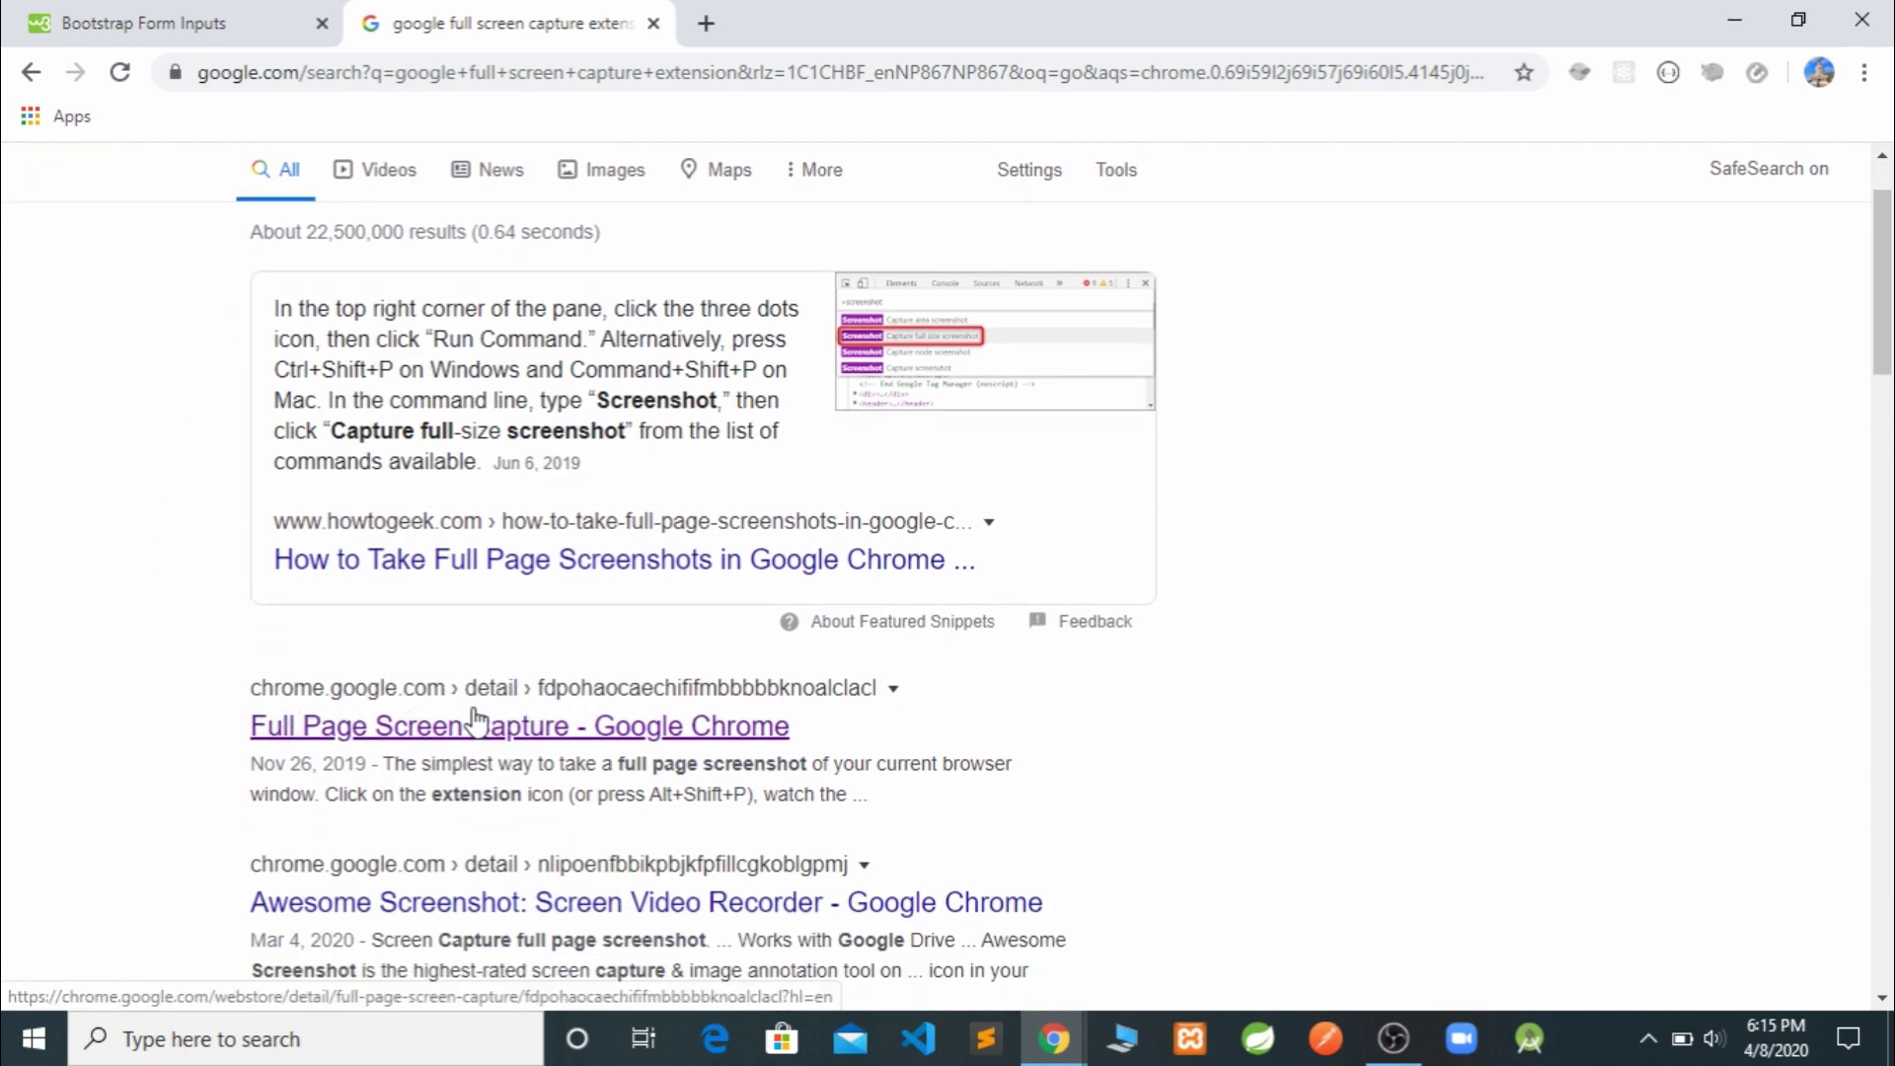
Add the Full Page Screen Capture extension to Chrome from its Web Store listing
click(441, 730)
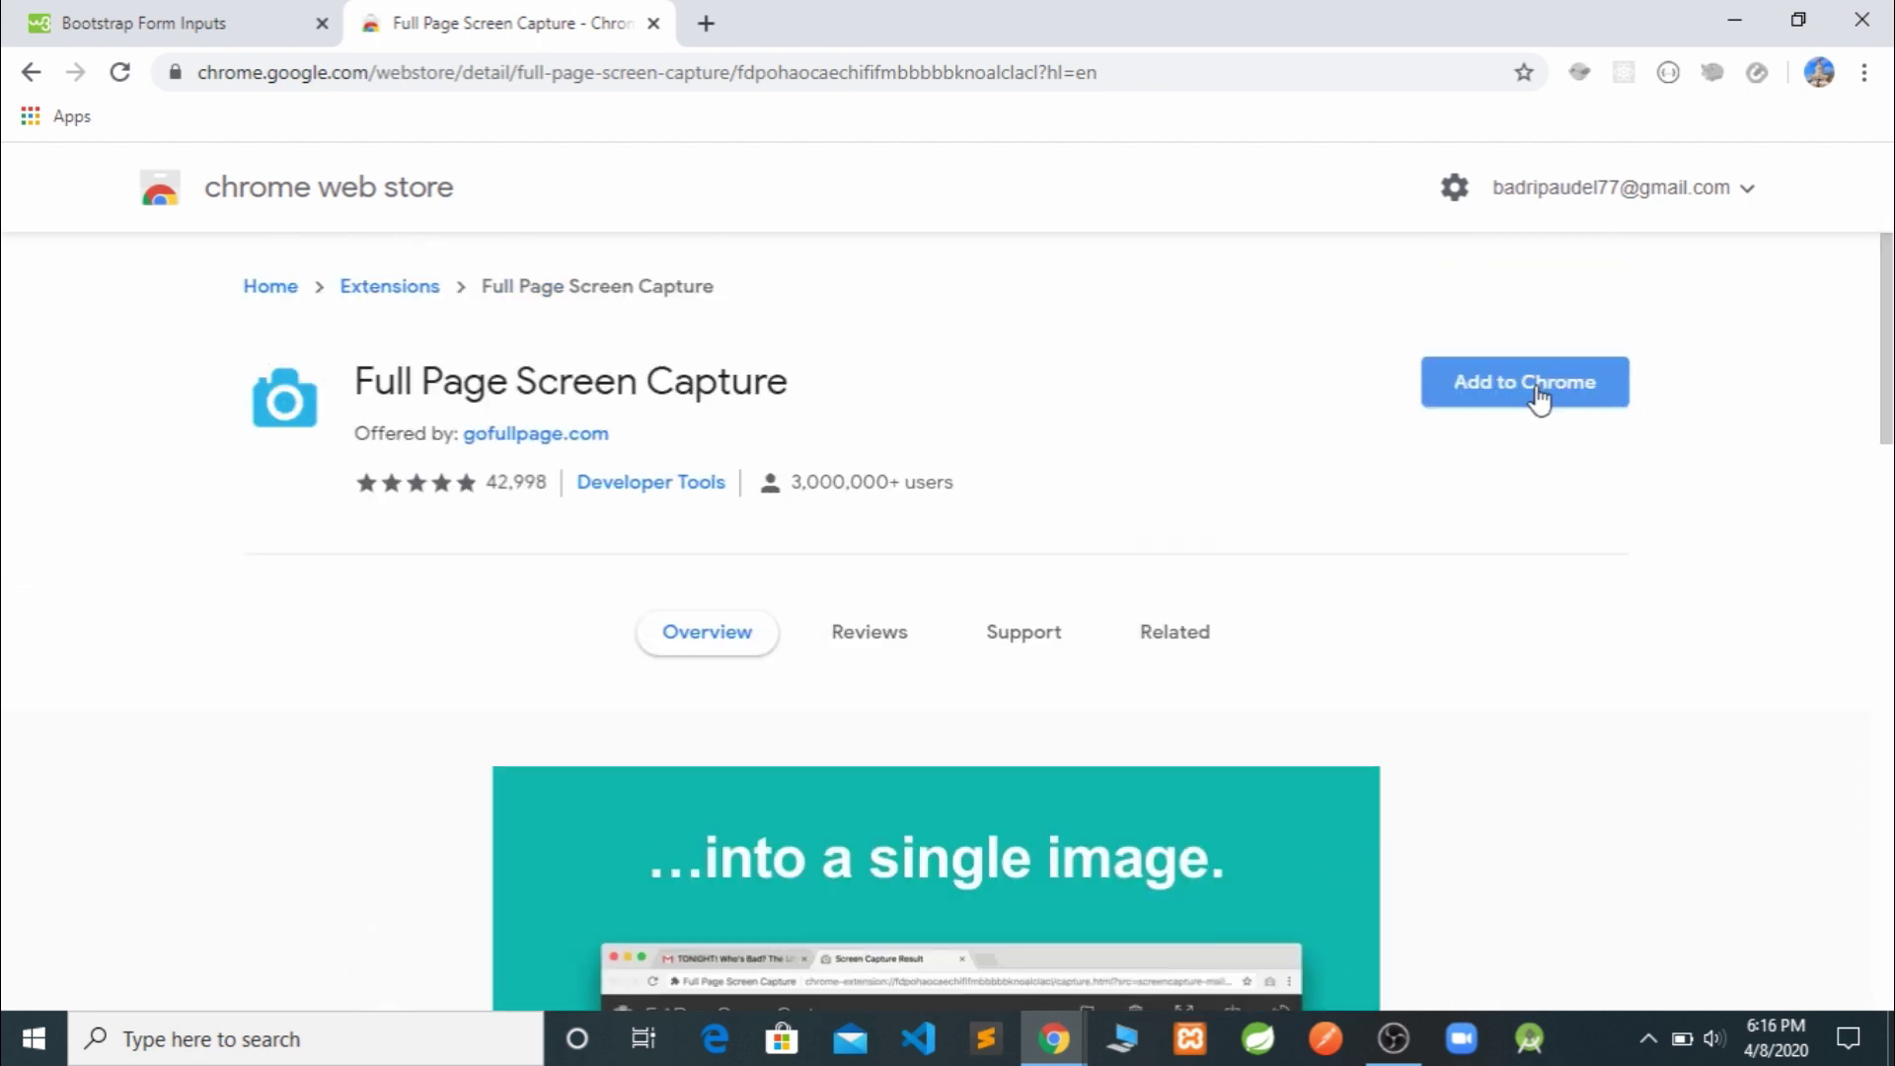
click(1537, 399)
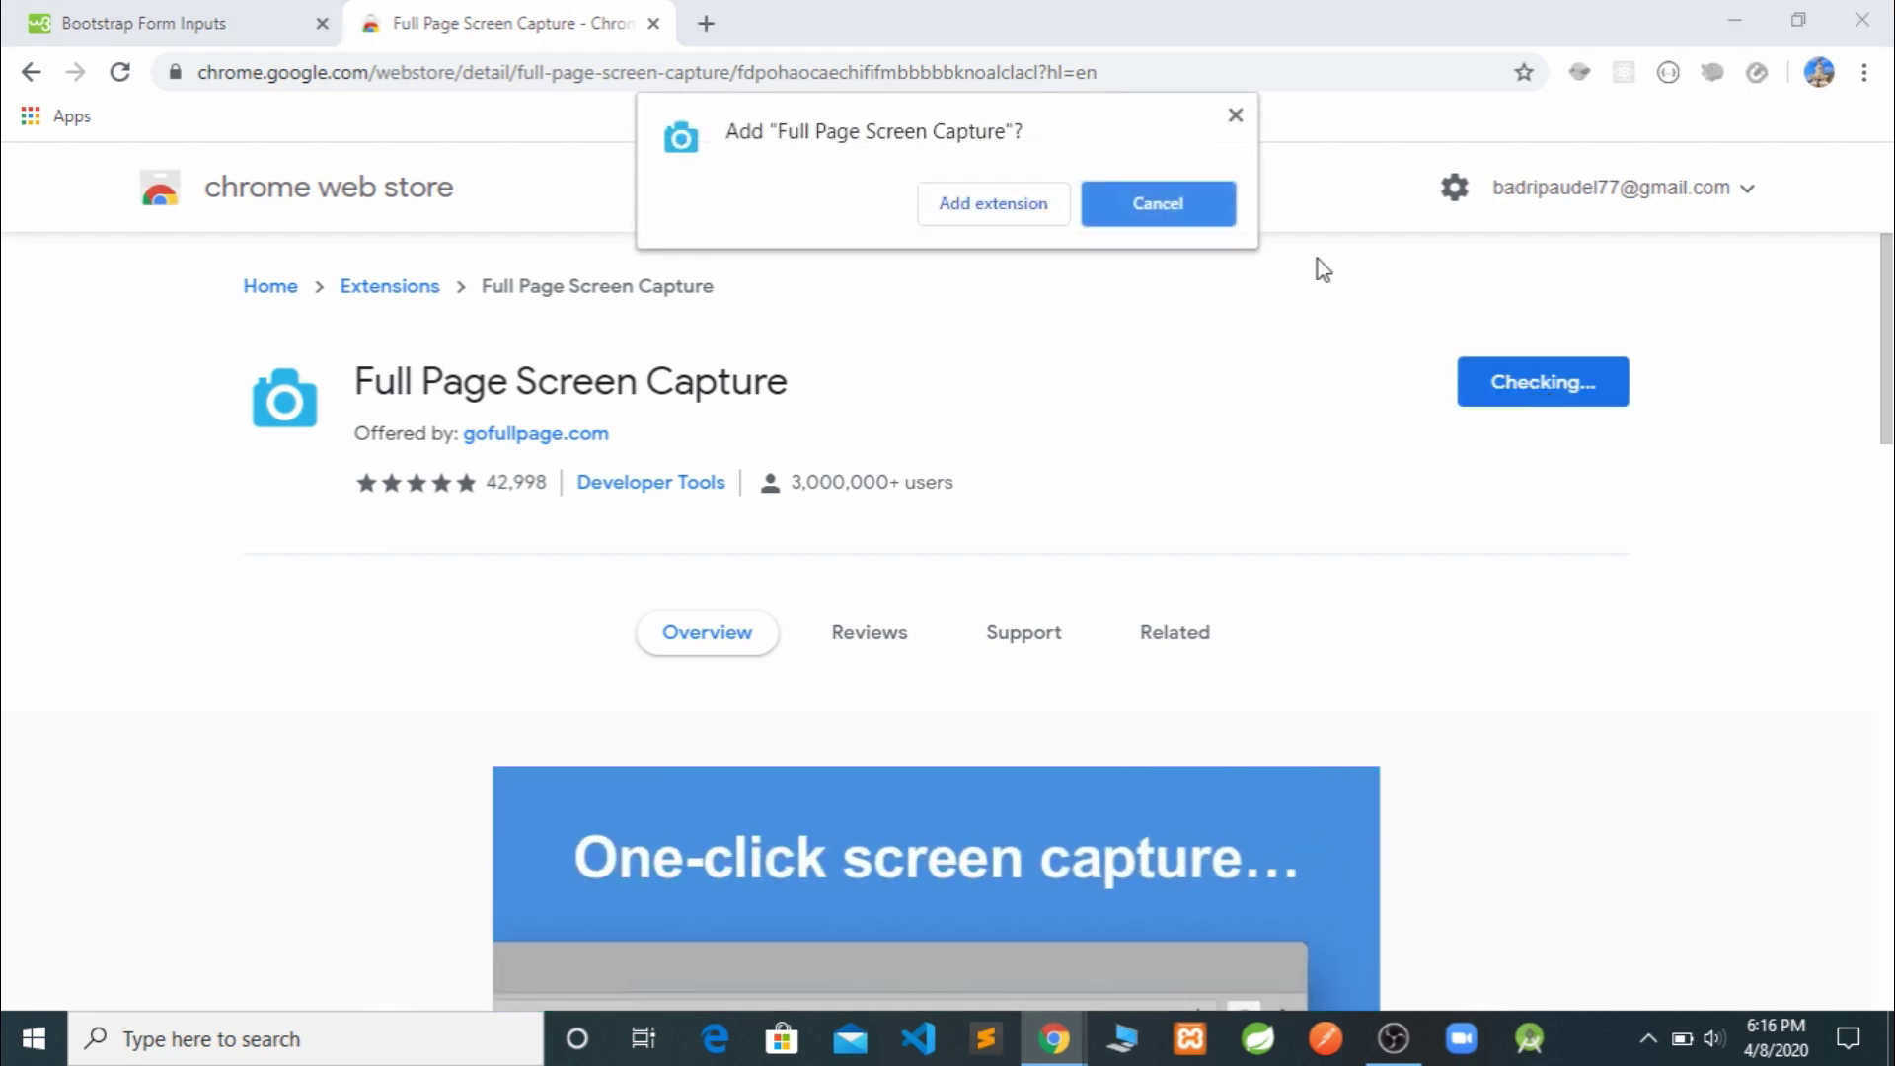
click(971, 223)
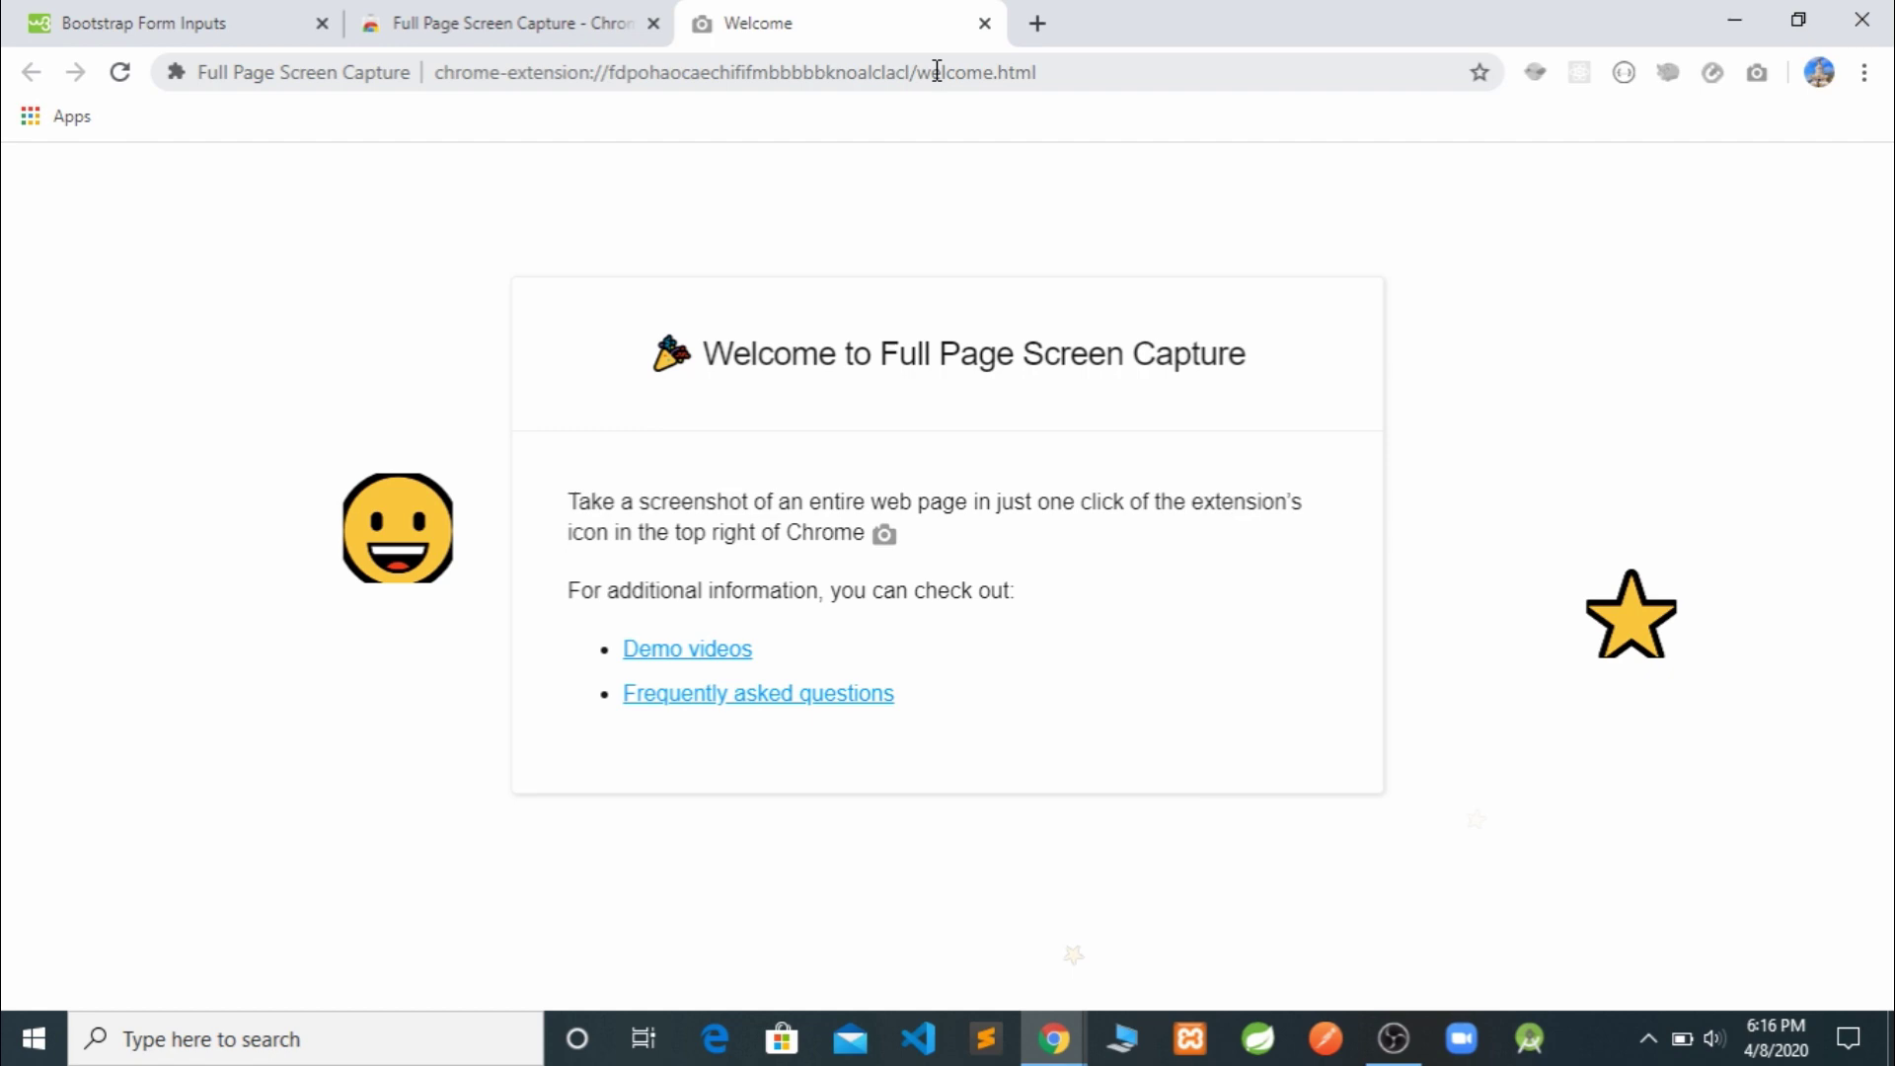
Close the Welcome tab, dismiss the Opera notification, and return to the top of the Form Inputs page
click(984, 23)
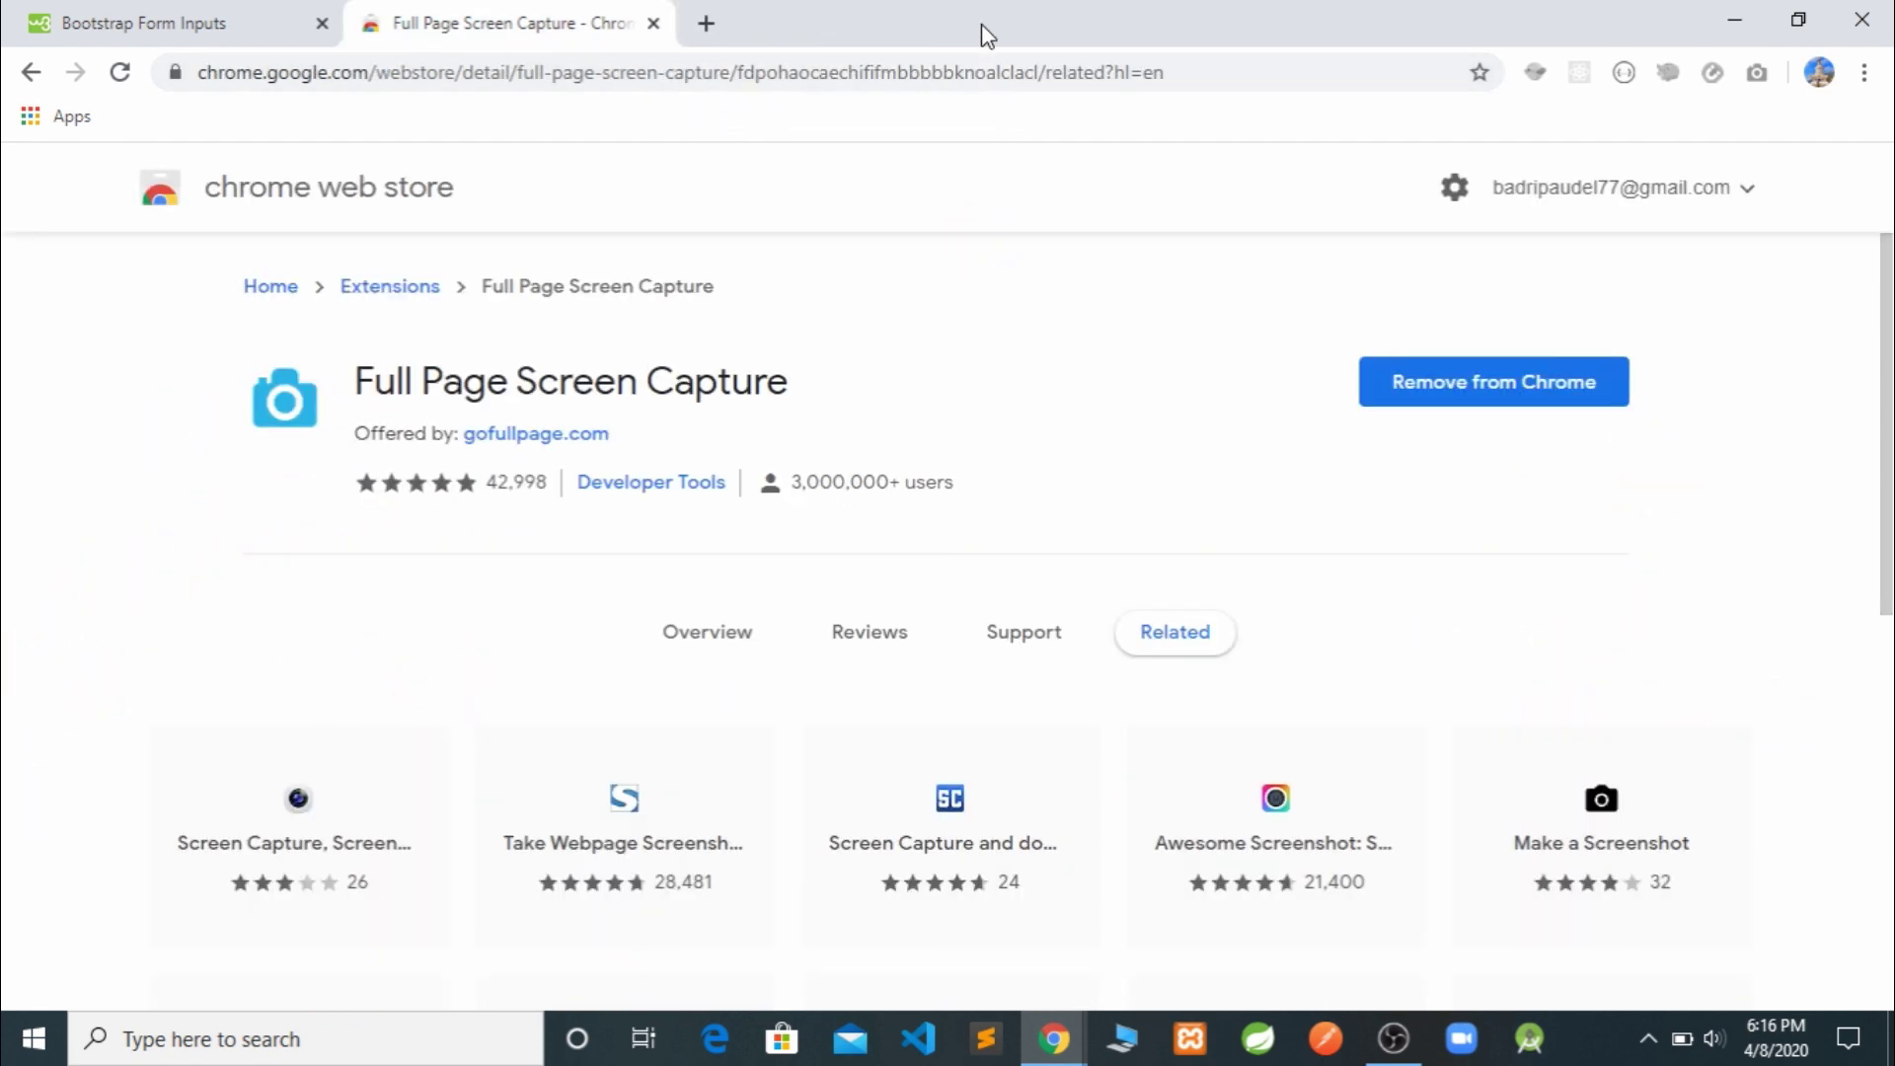
click(235, 20)
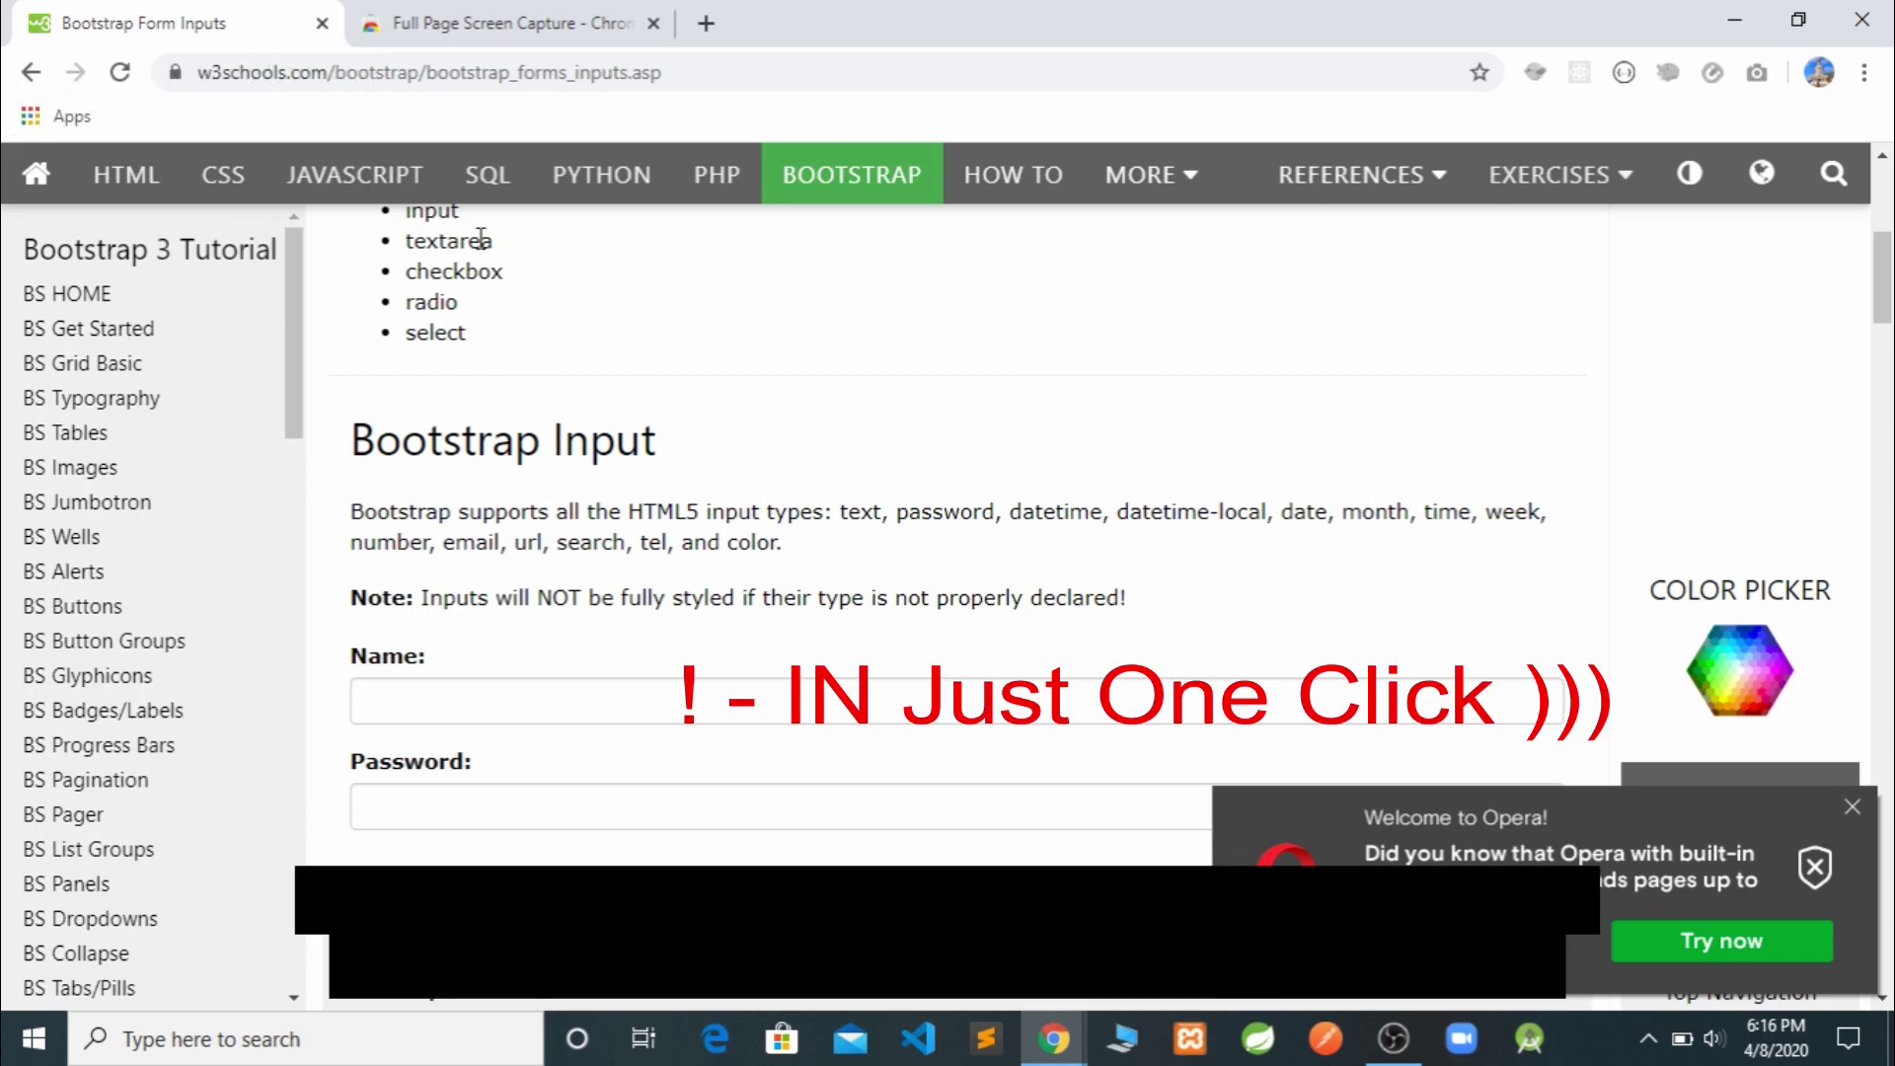
scroll(1742, 454, up, 6)
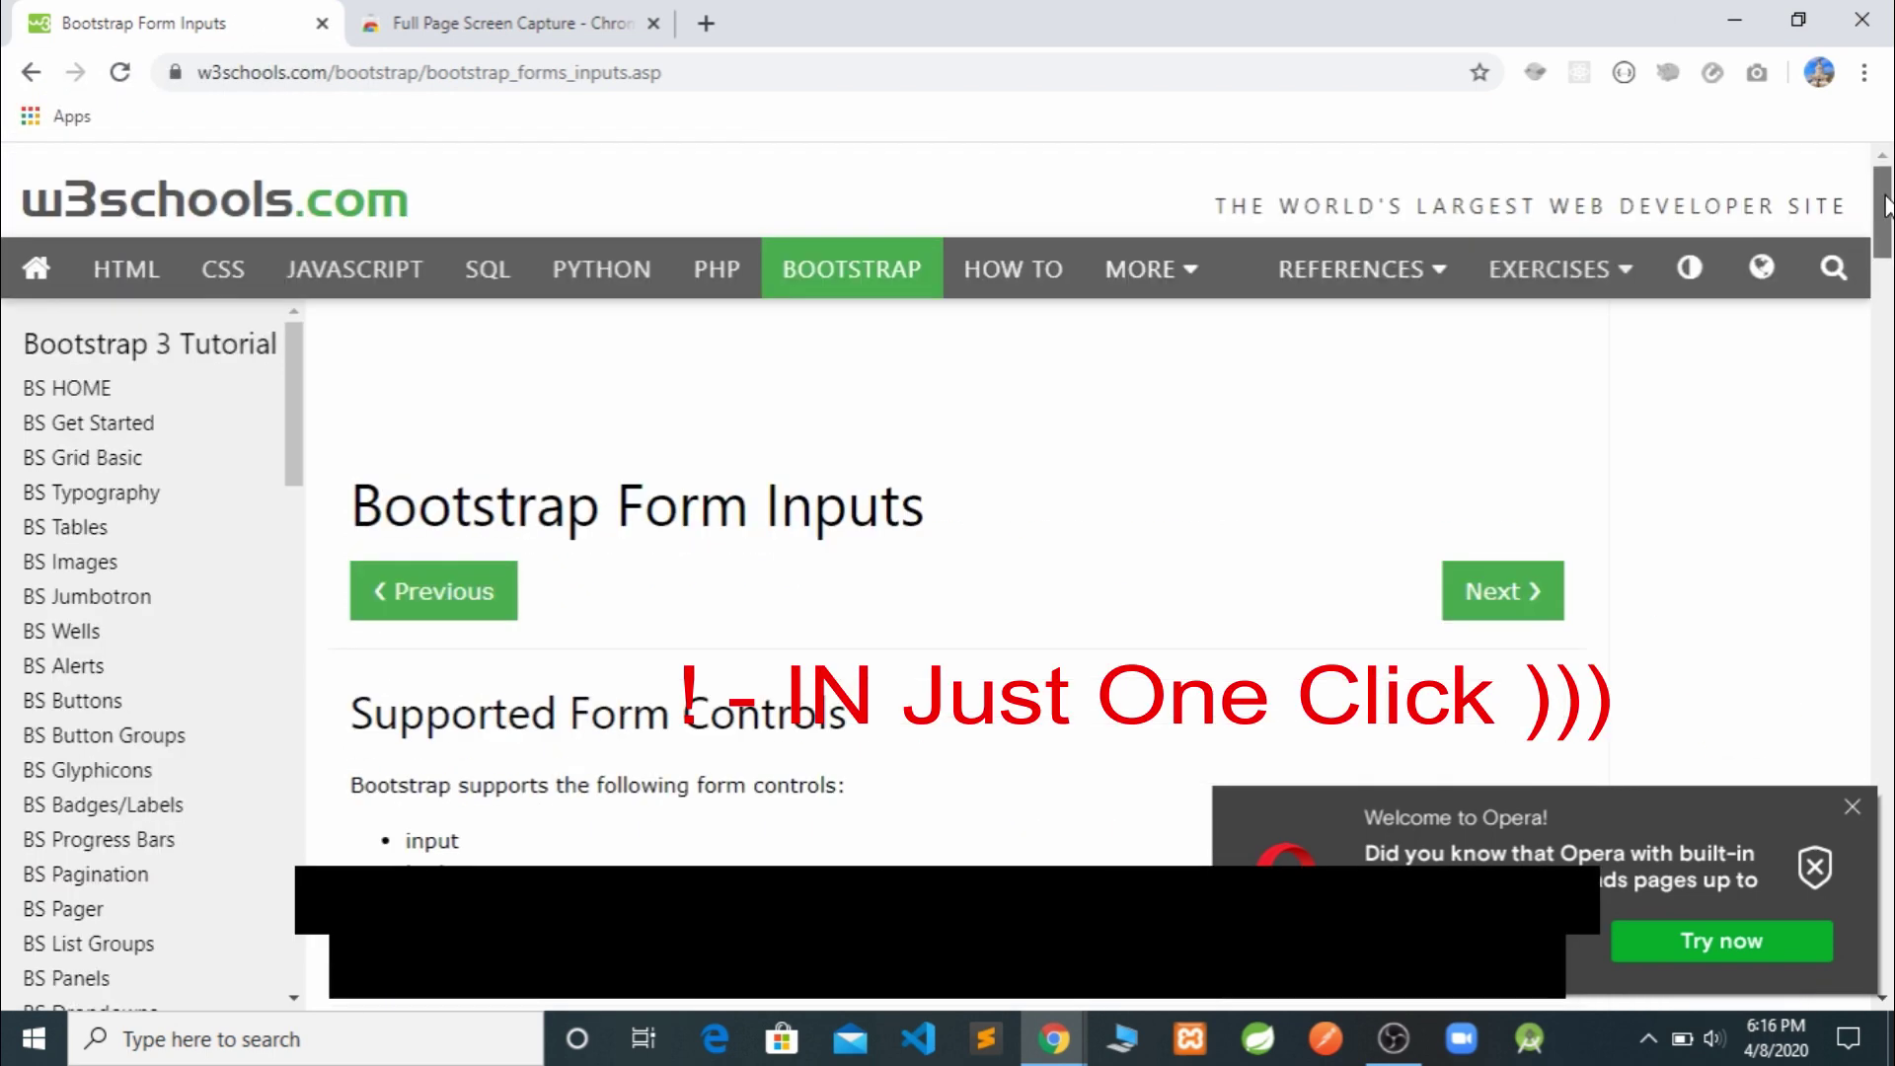
click(1852, 807)
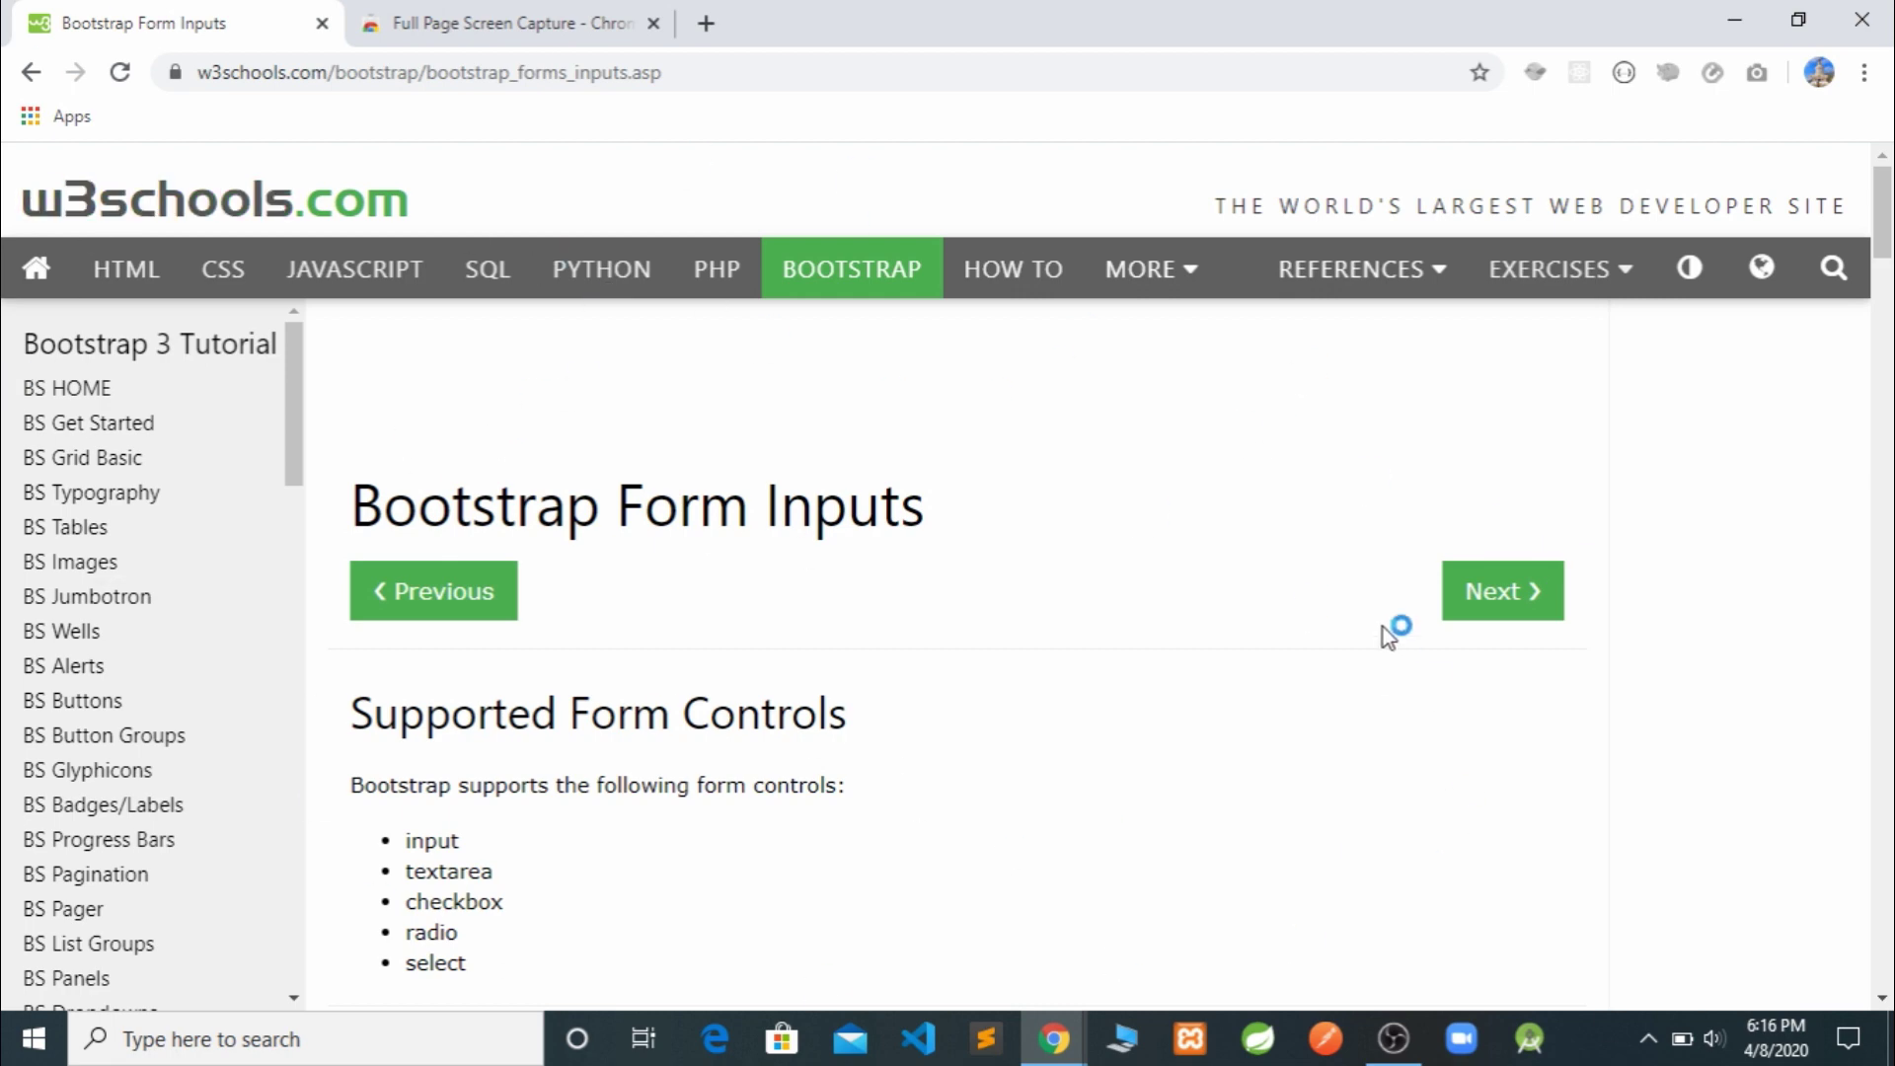
scroll(1383, 625, down, 1)
scroll(1383, 626, down, 6)
scroll(1382, 626, up, 7)
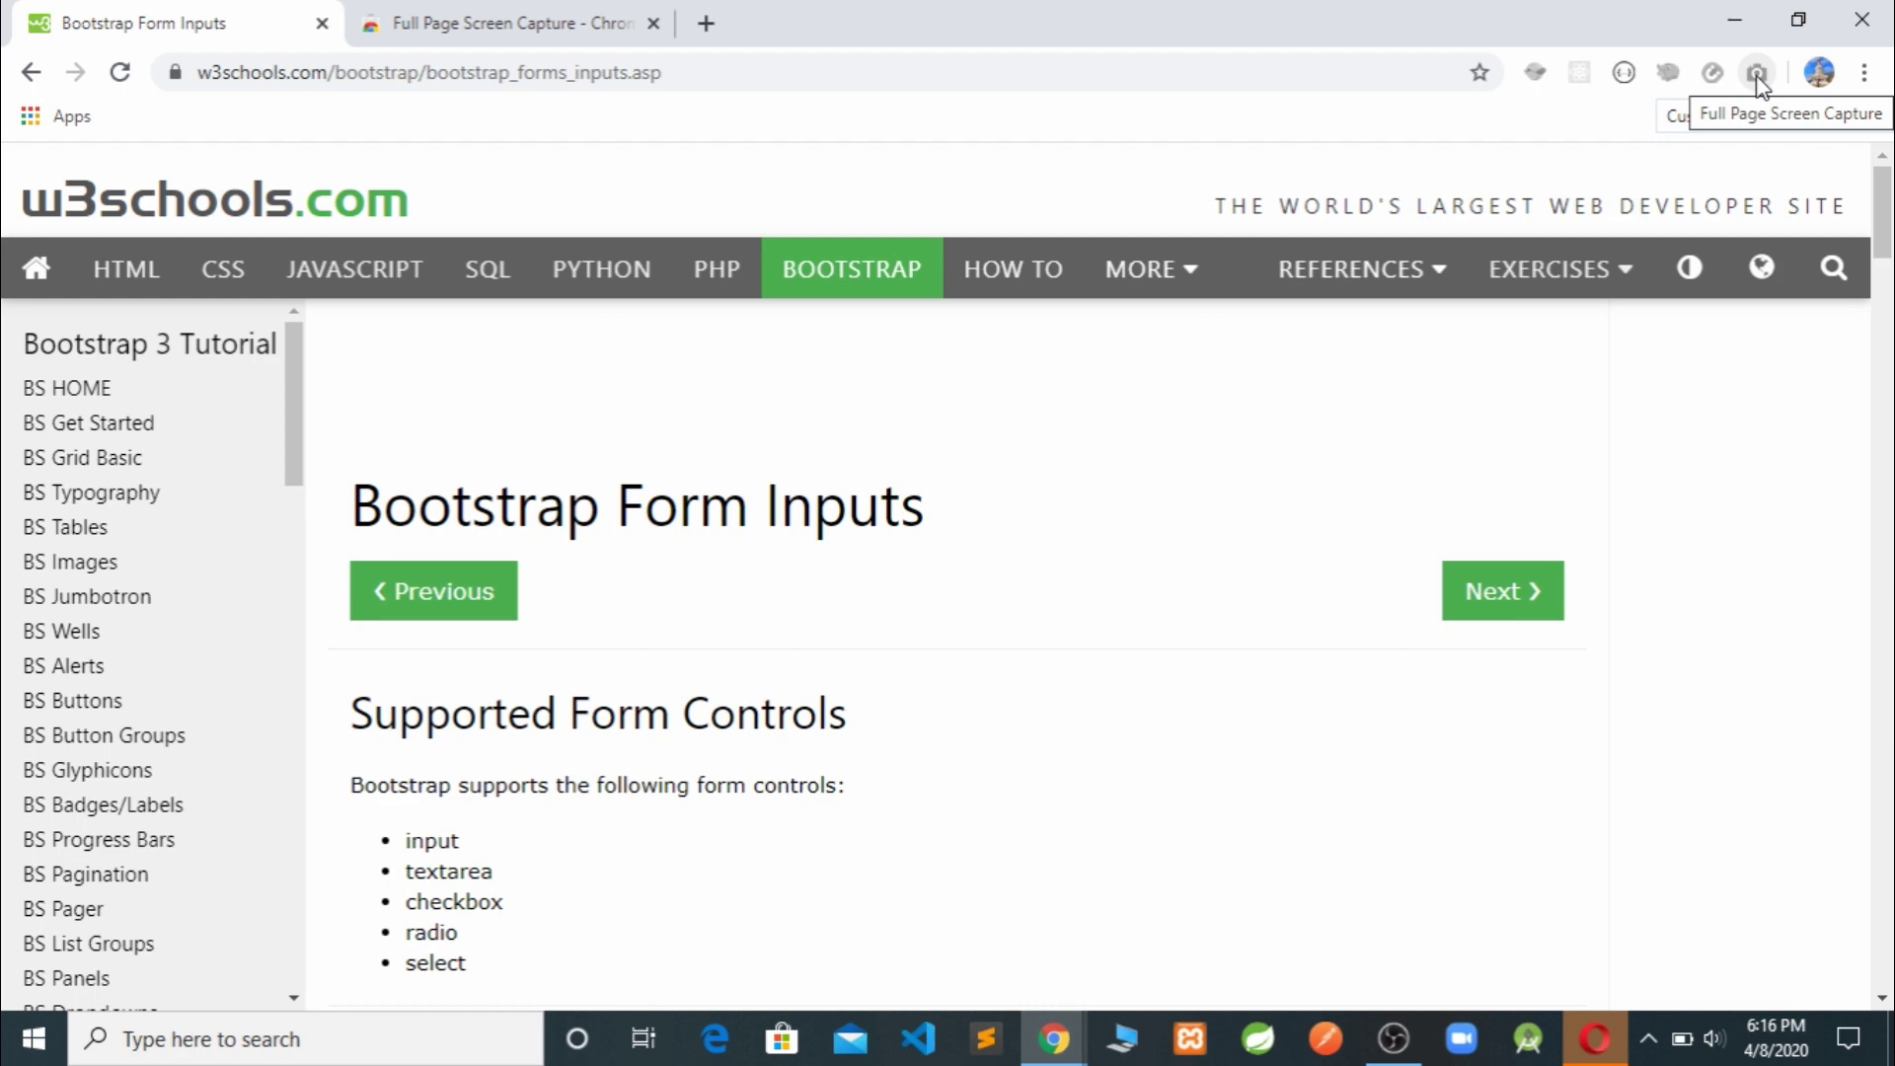
Capture the whole Form Inputs page, then toggle the result between fit-to-window and full size
click(1756, 75)
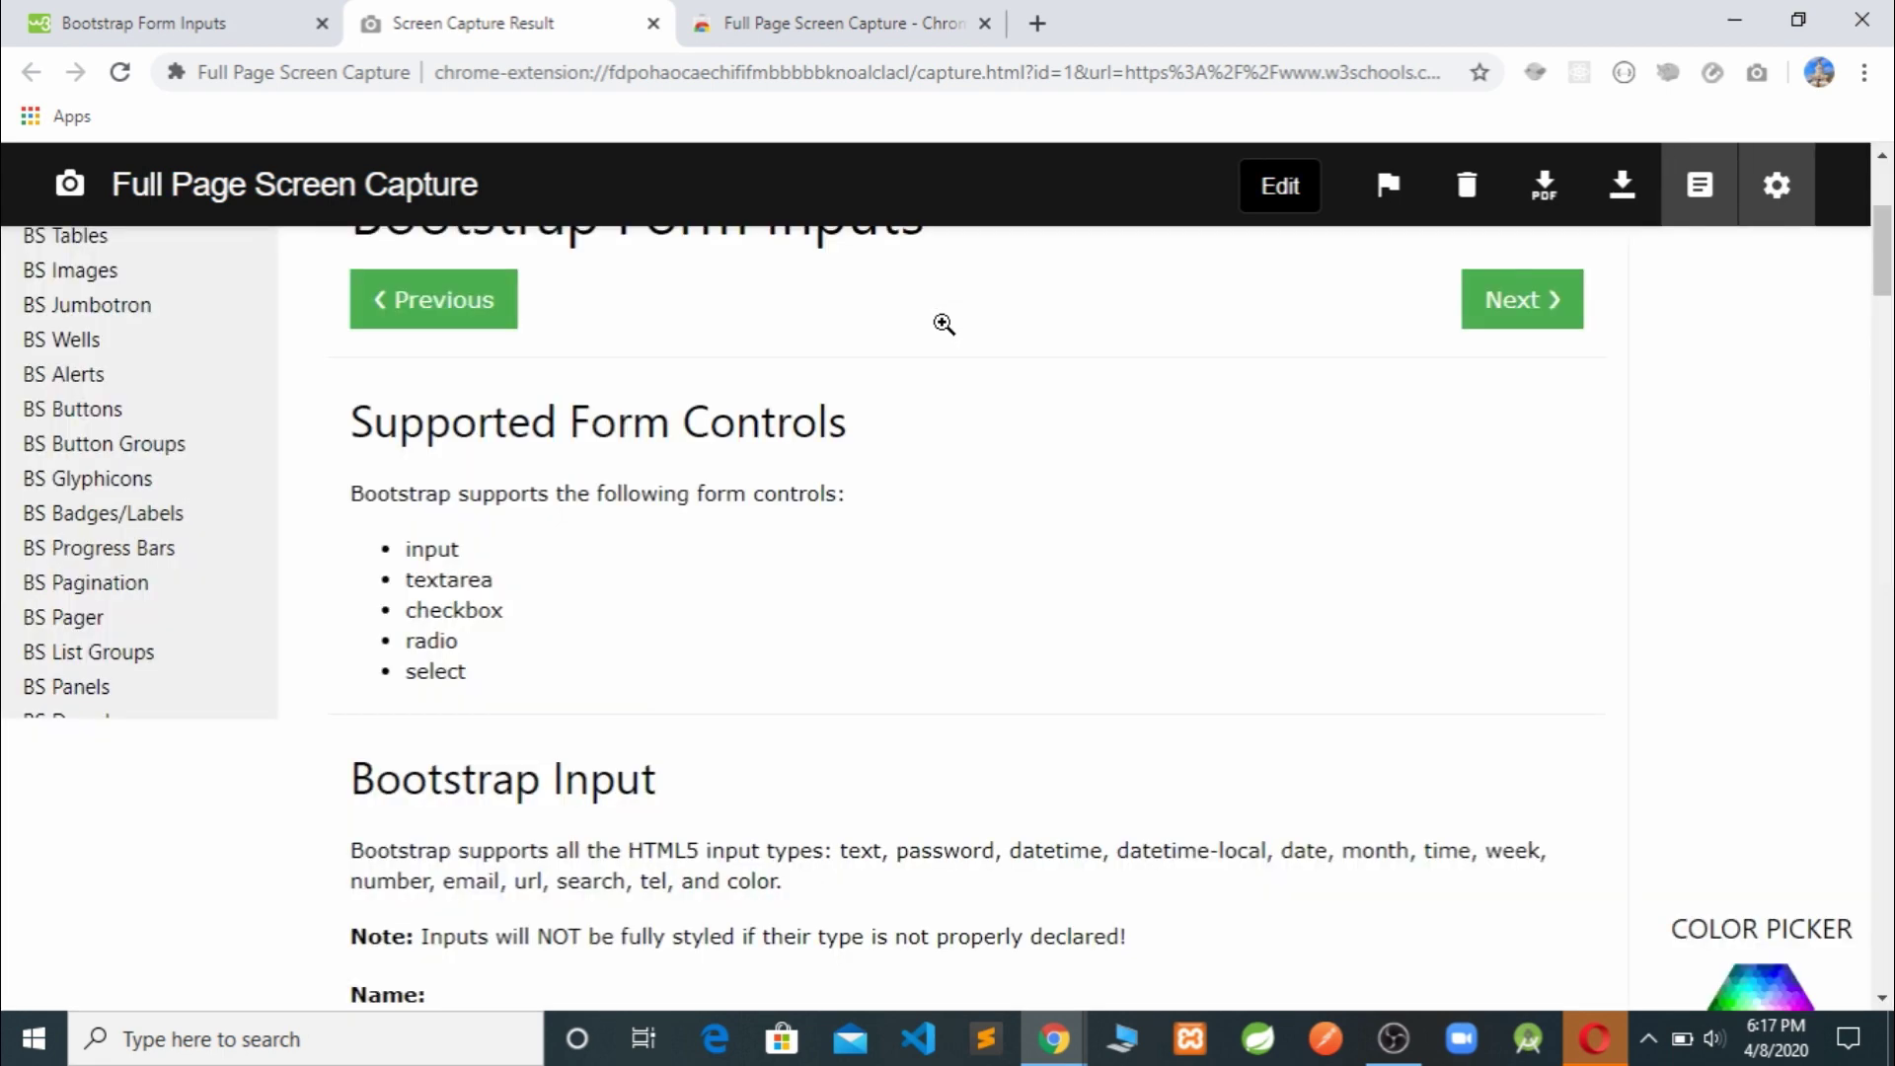
click(944, 323)
click(943, 324)
Scroll down and back up through the captured image to review it
scroll(944, 324, down, 15)
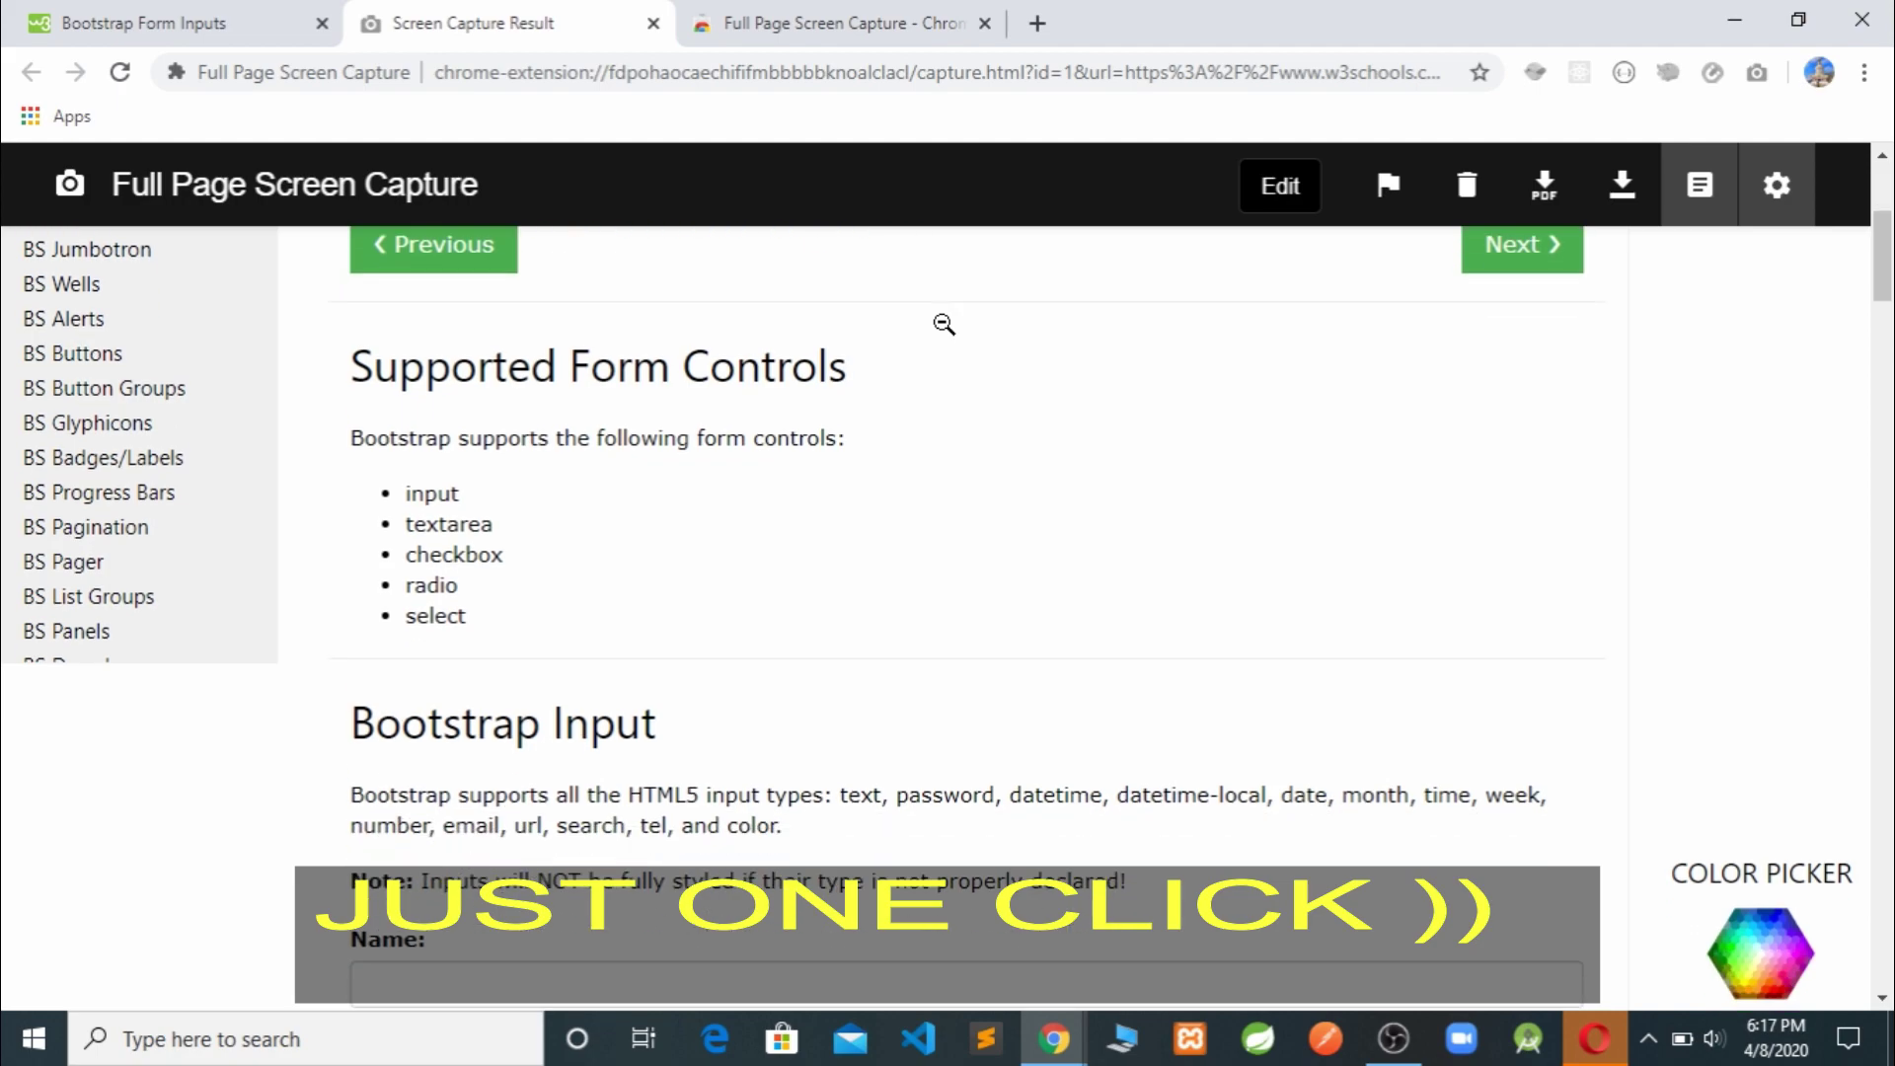
scroll(943, 324, down, 15)
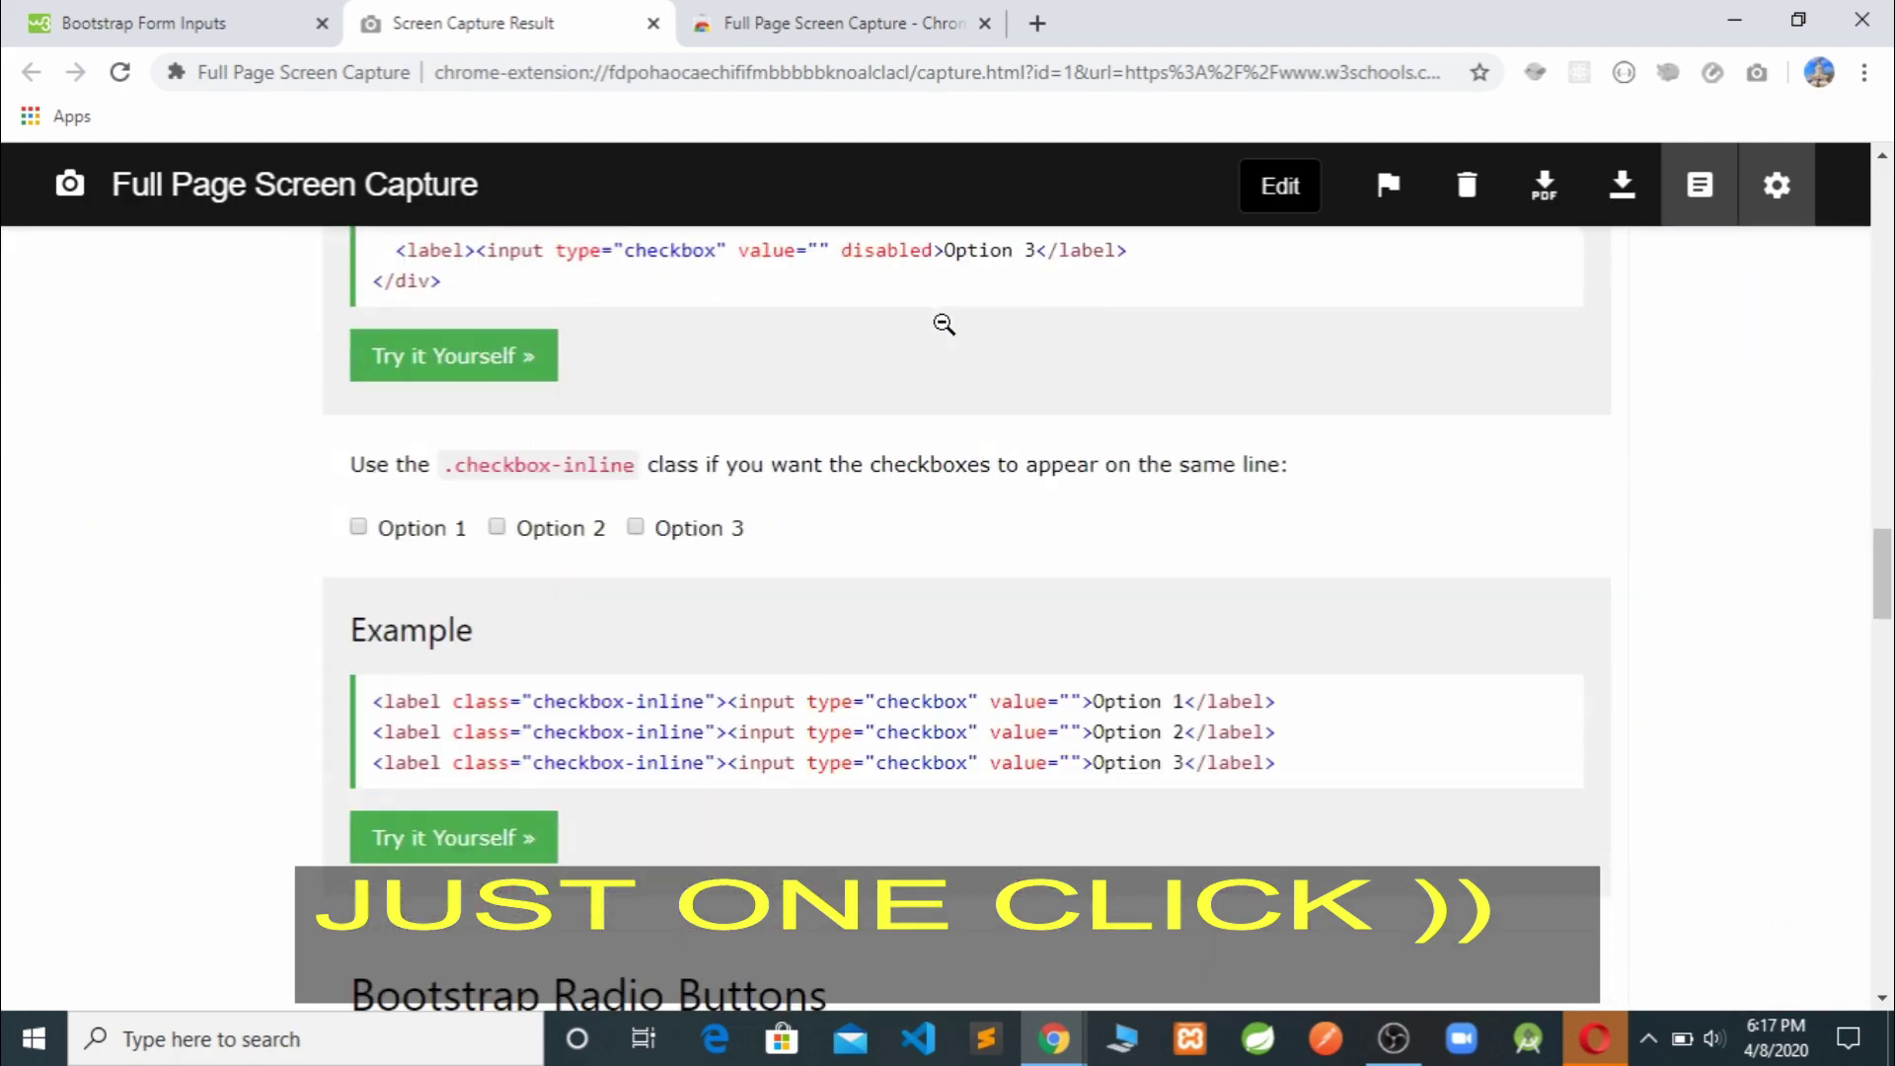
scroll(944, 324, down, 15)
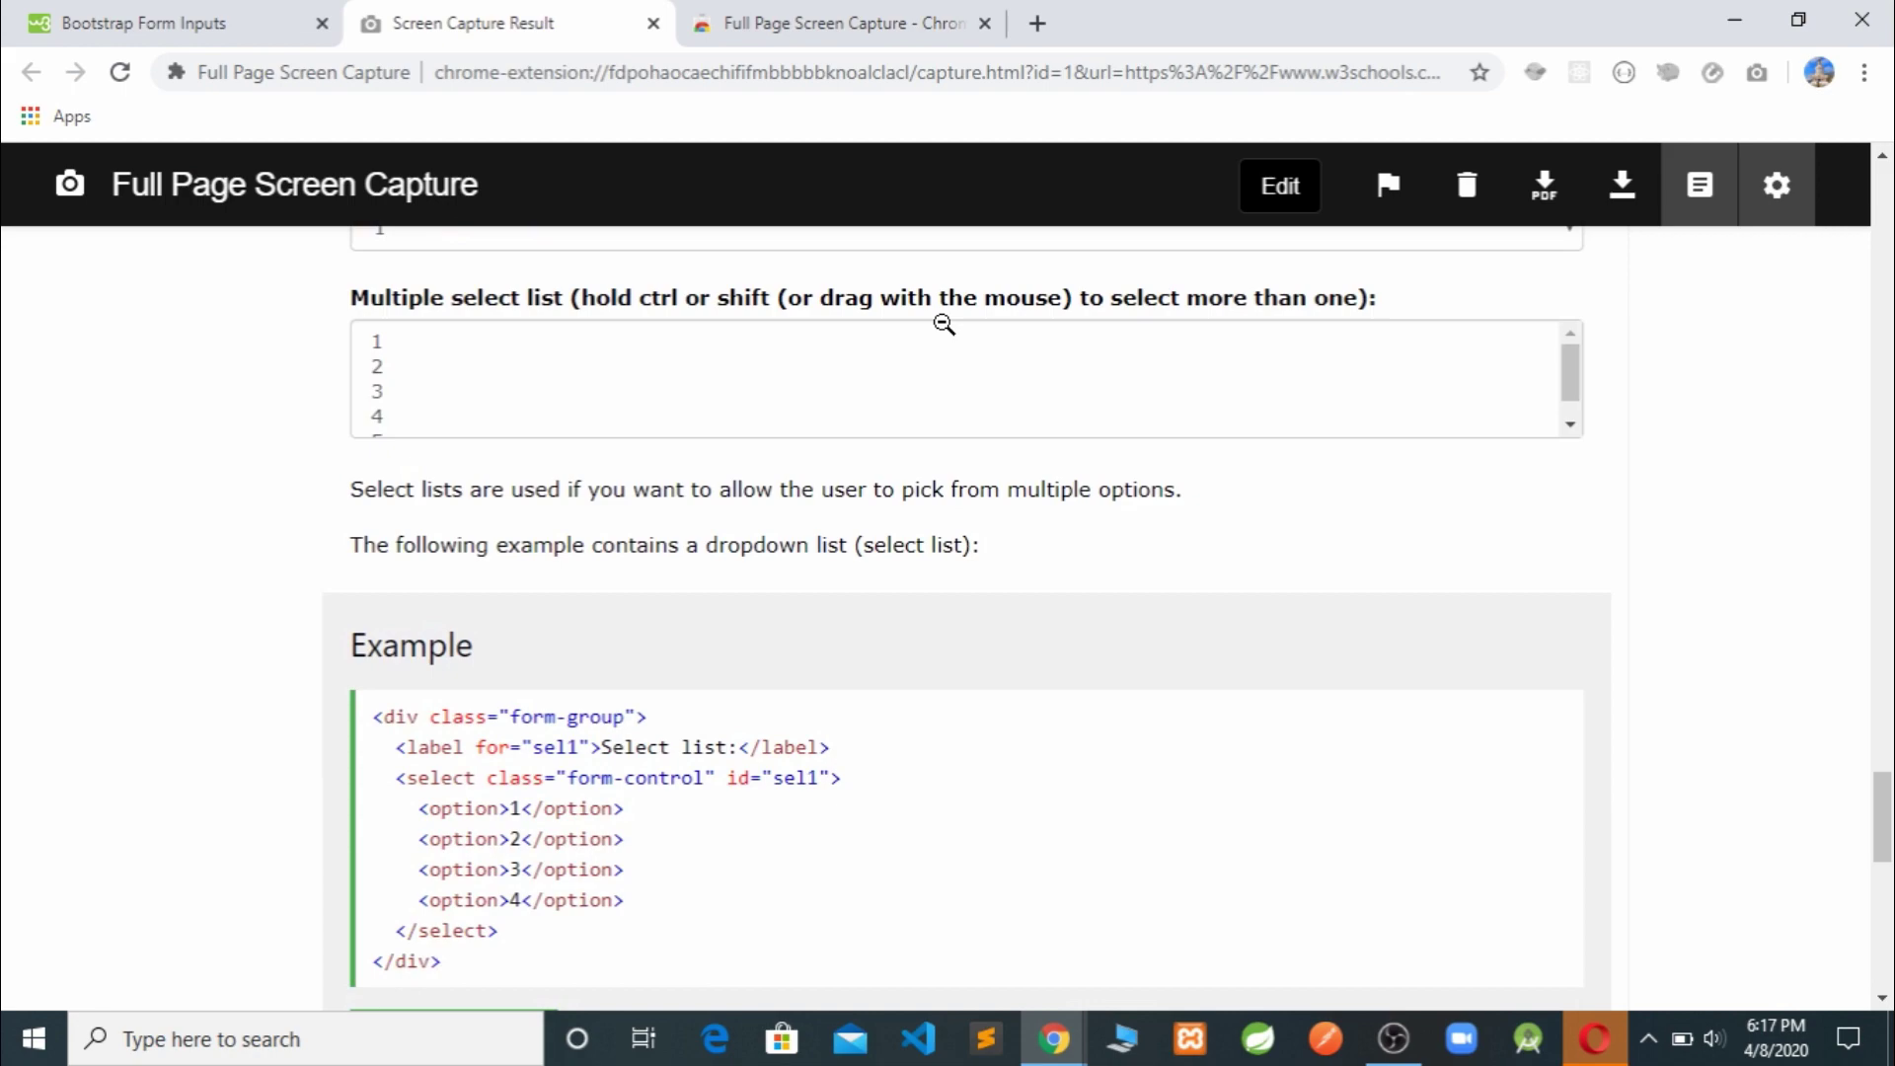
scroll(943, 324, up, 15)
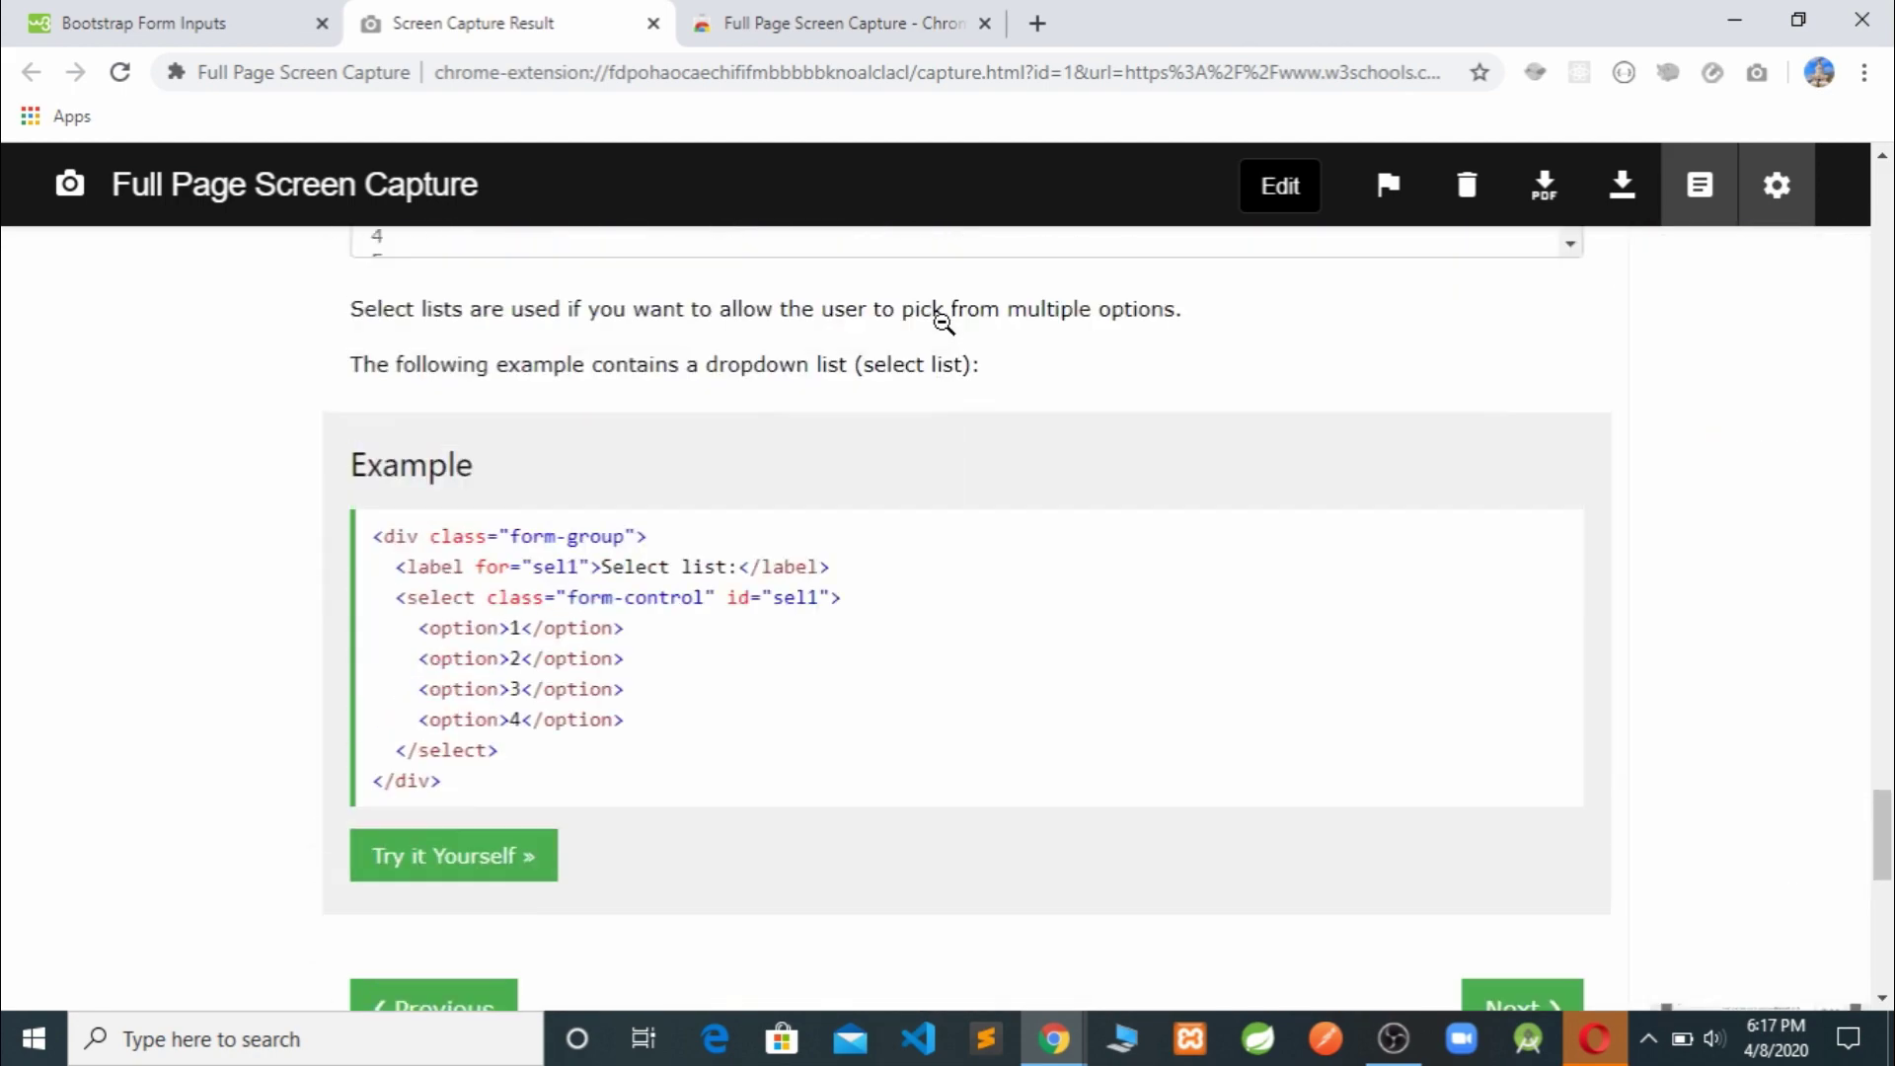
scroll(942, 323, up, 15)
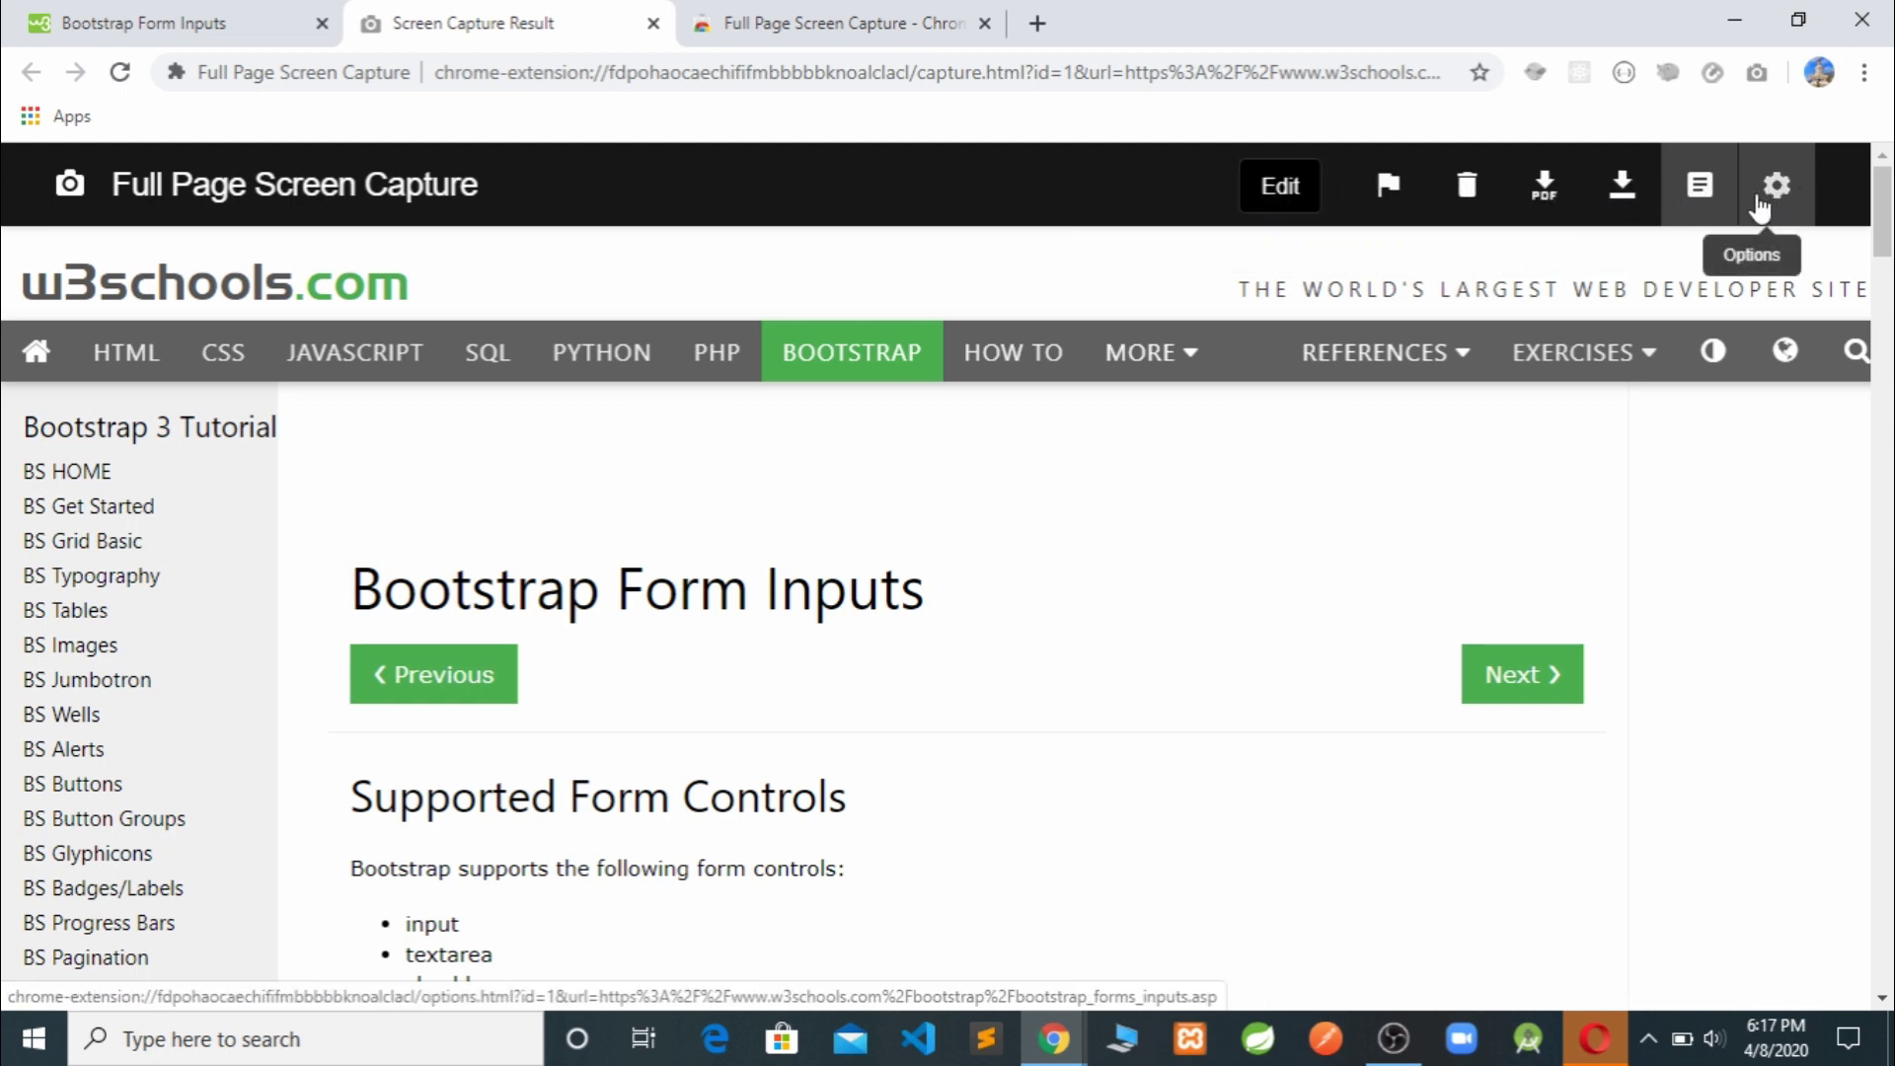
click(1346, 534)
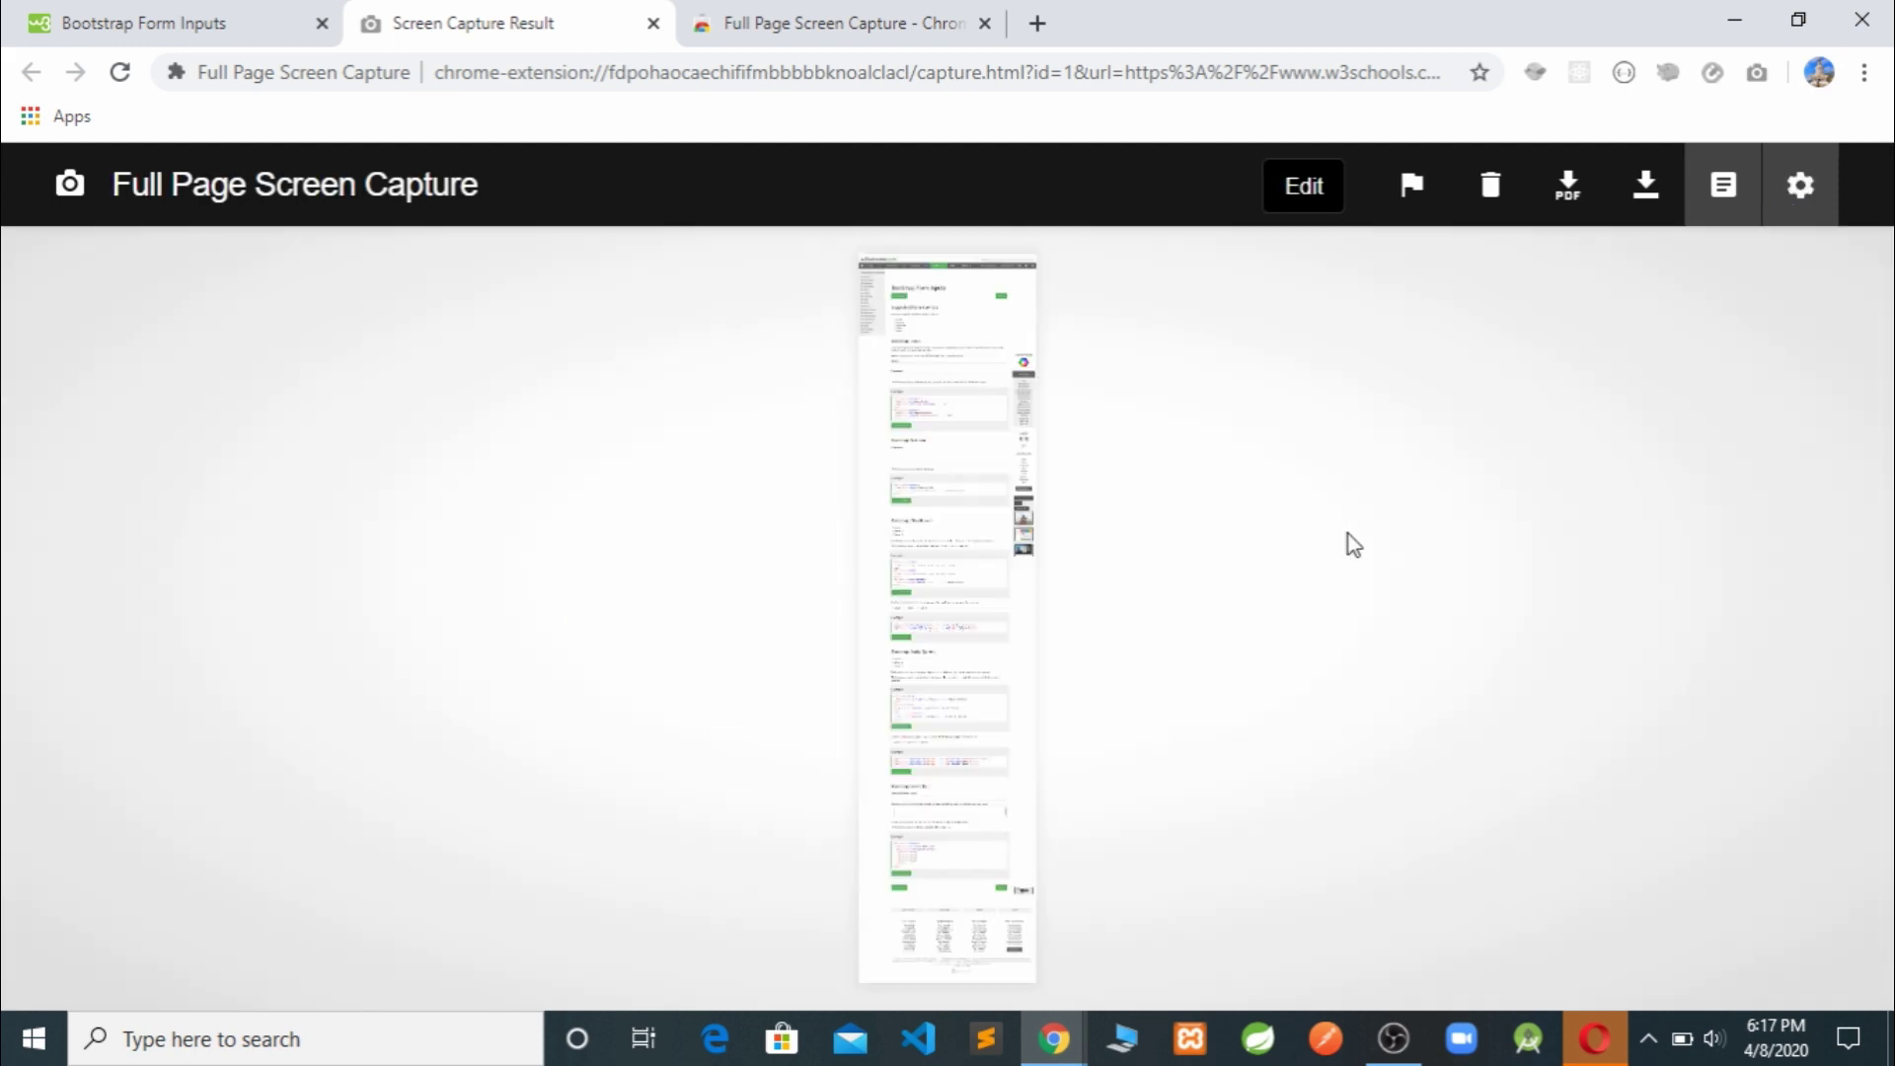
click(981, 511)
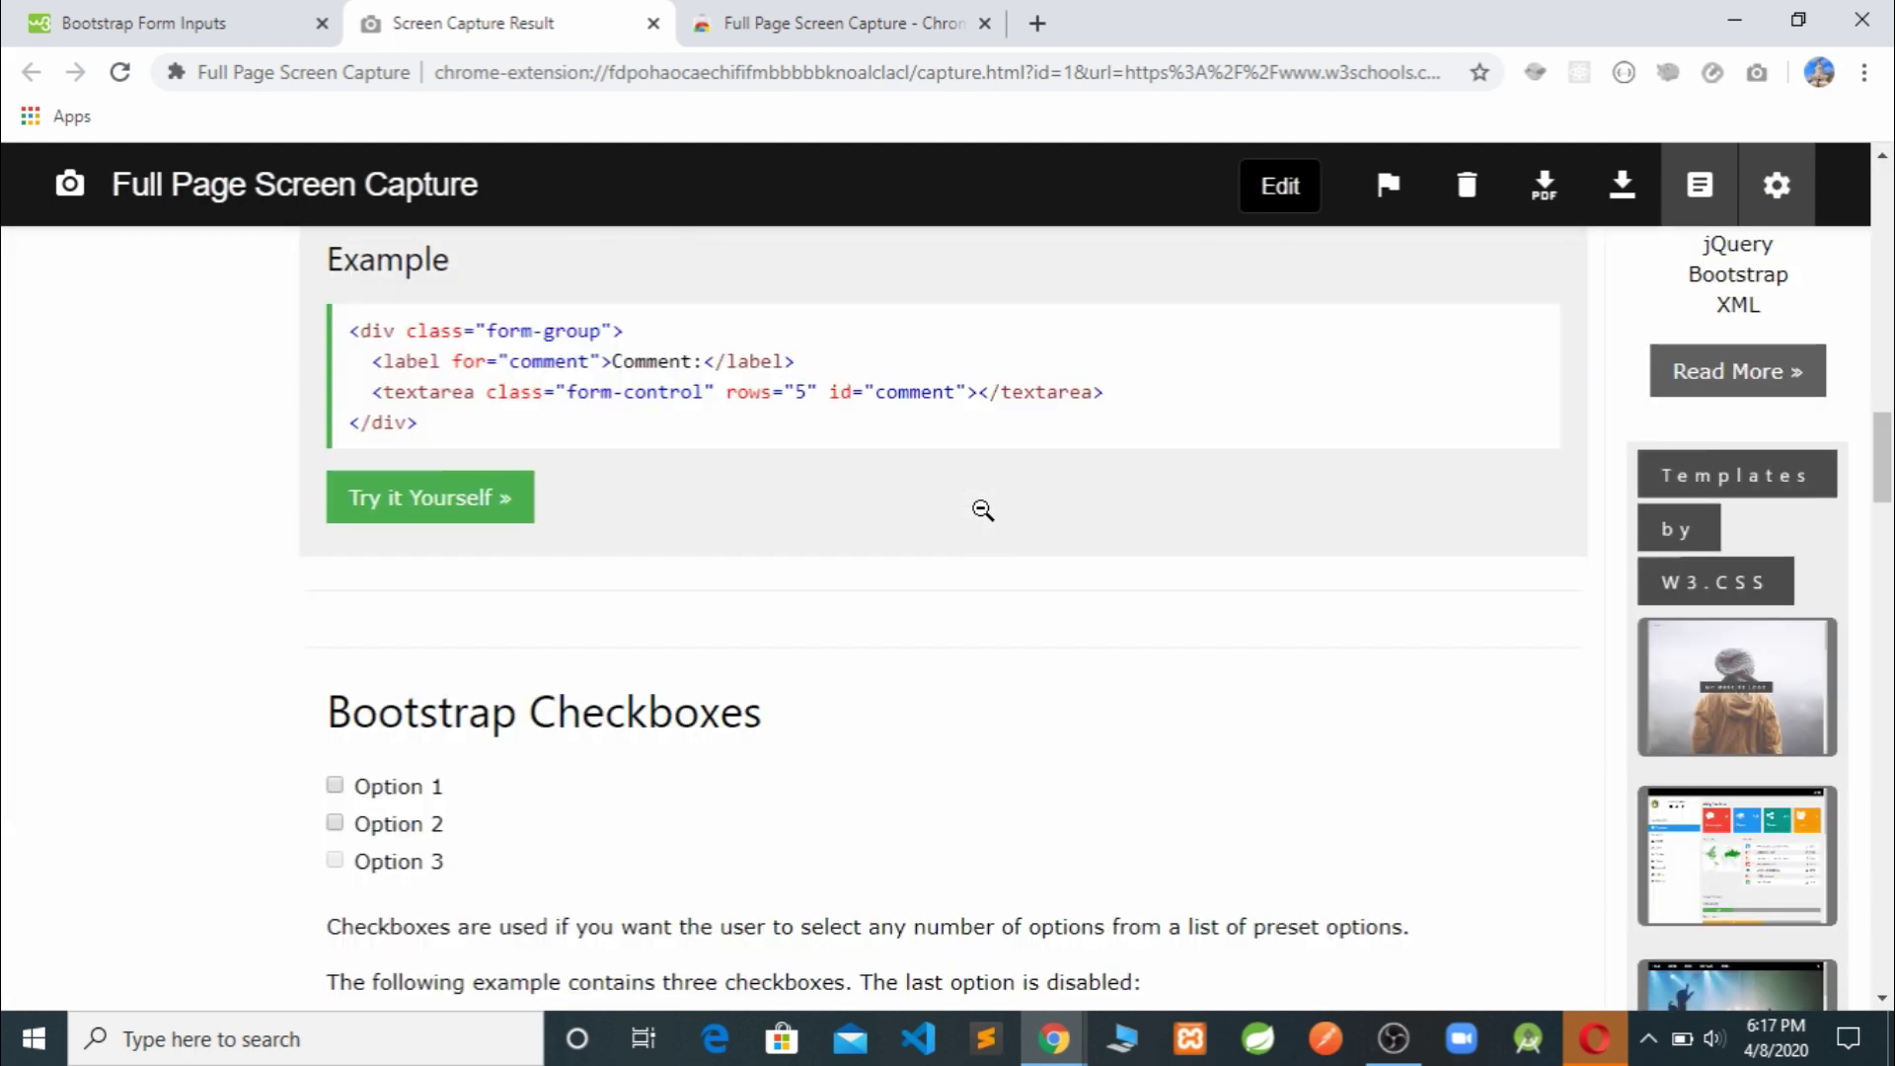
click(168, 26)
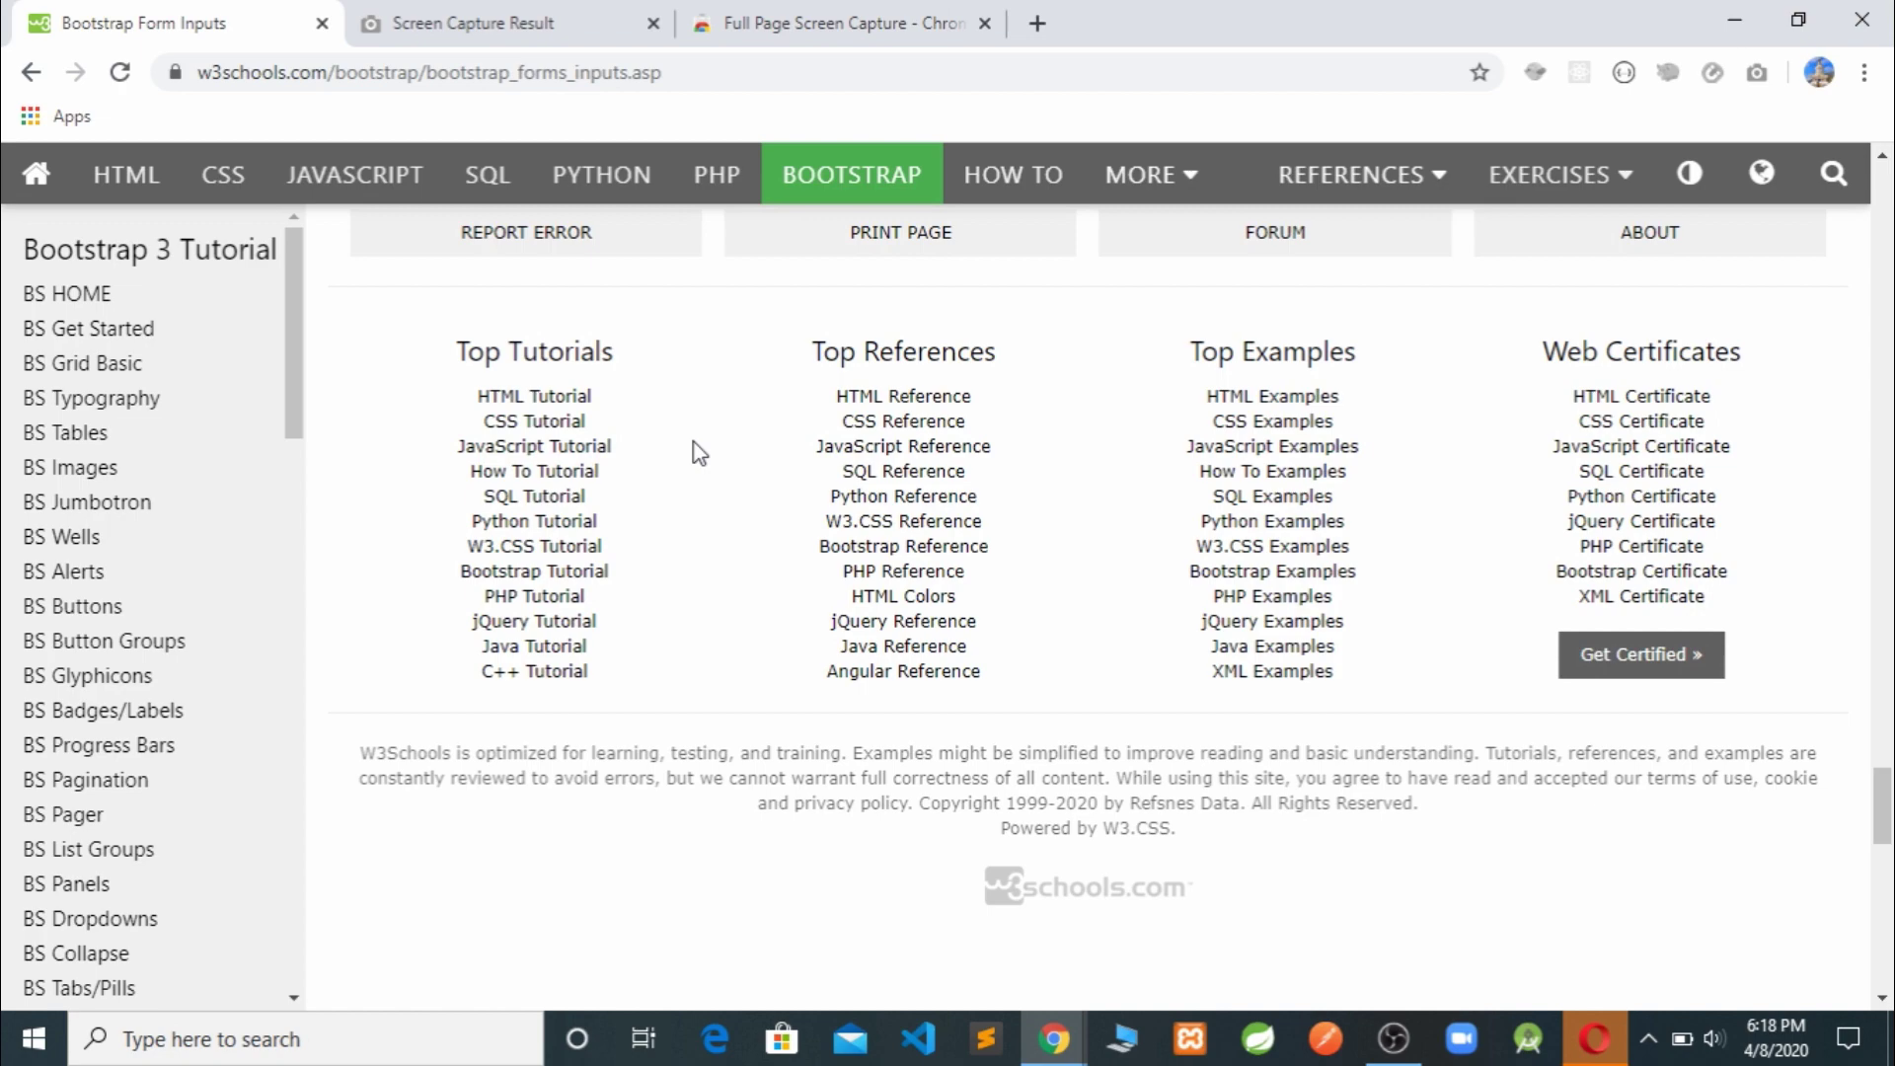
scroll(695, 442, up, 1)
scroll(695, 442, up, 15)
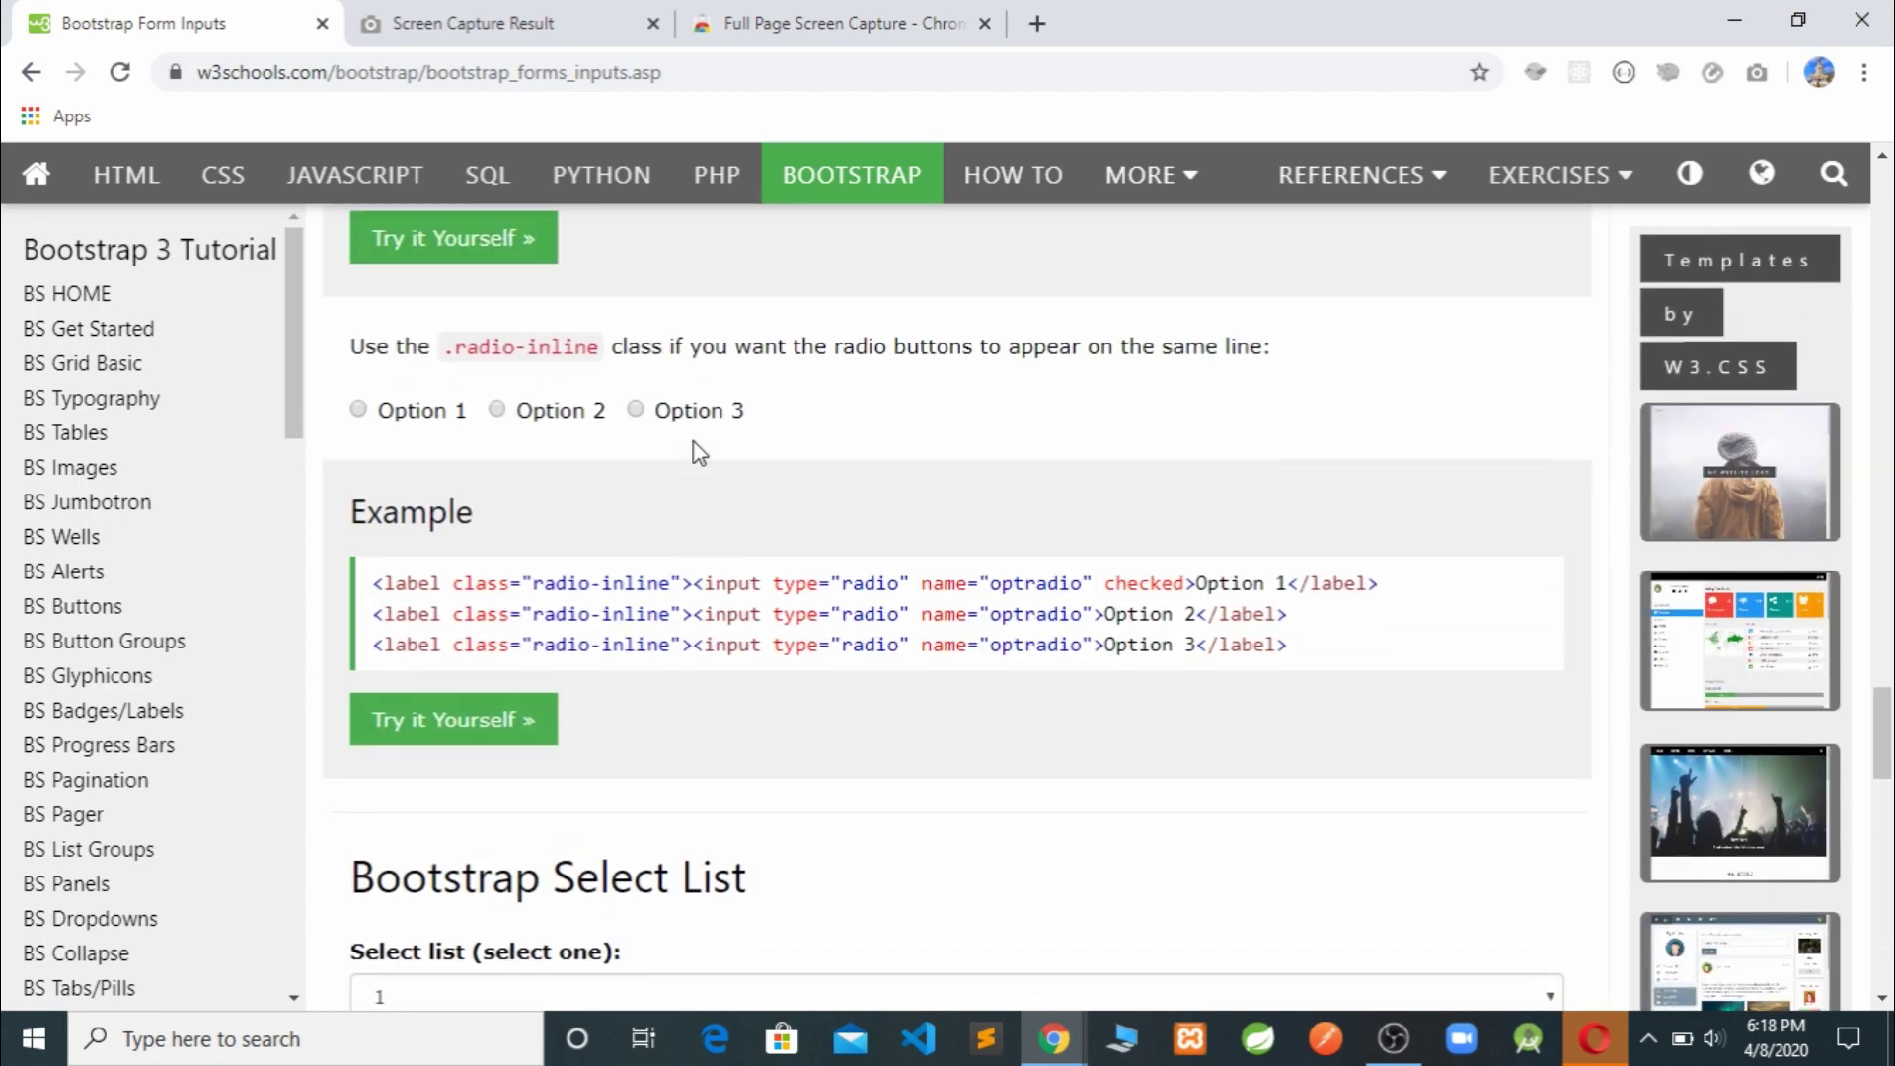
scroll(695, 444, up, 6)
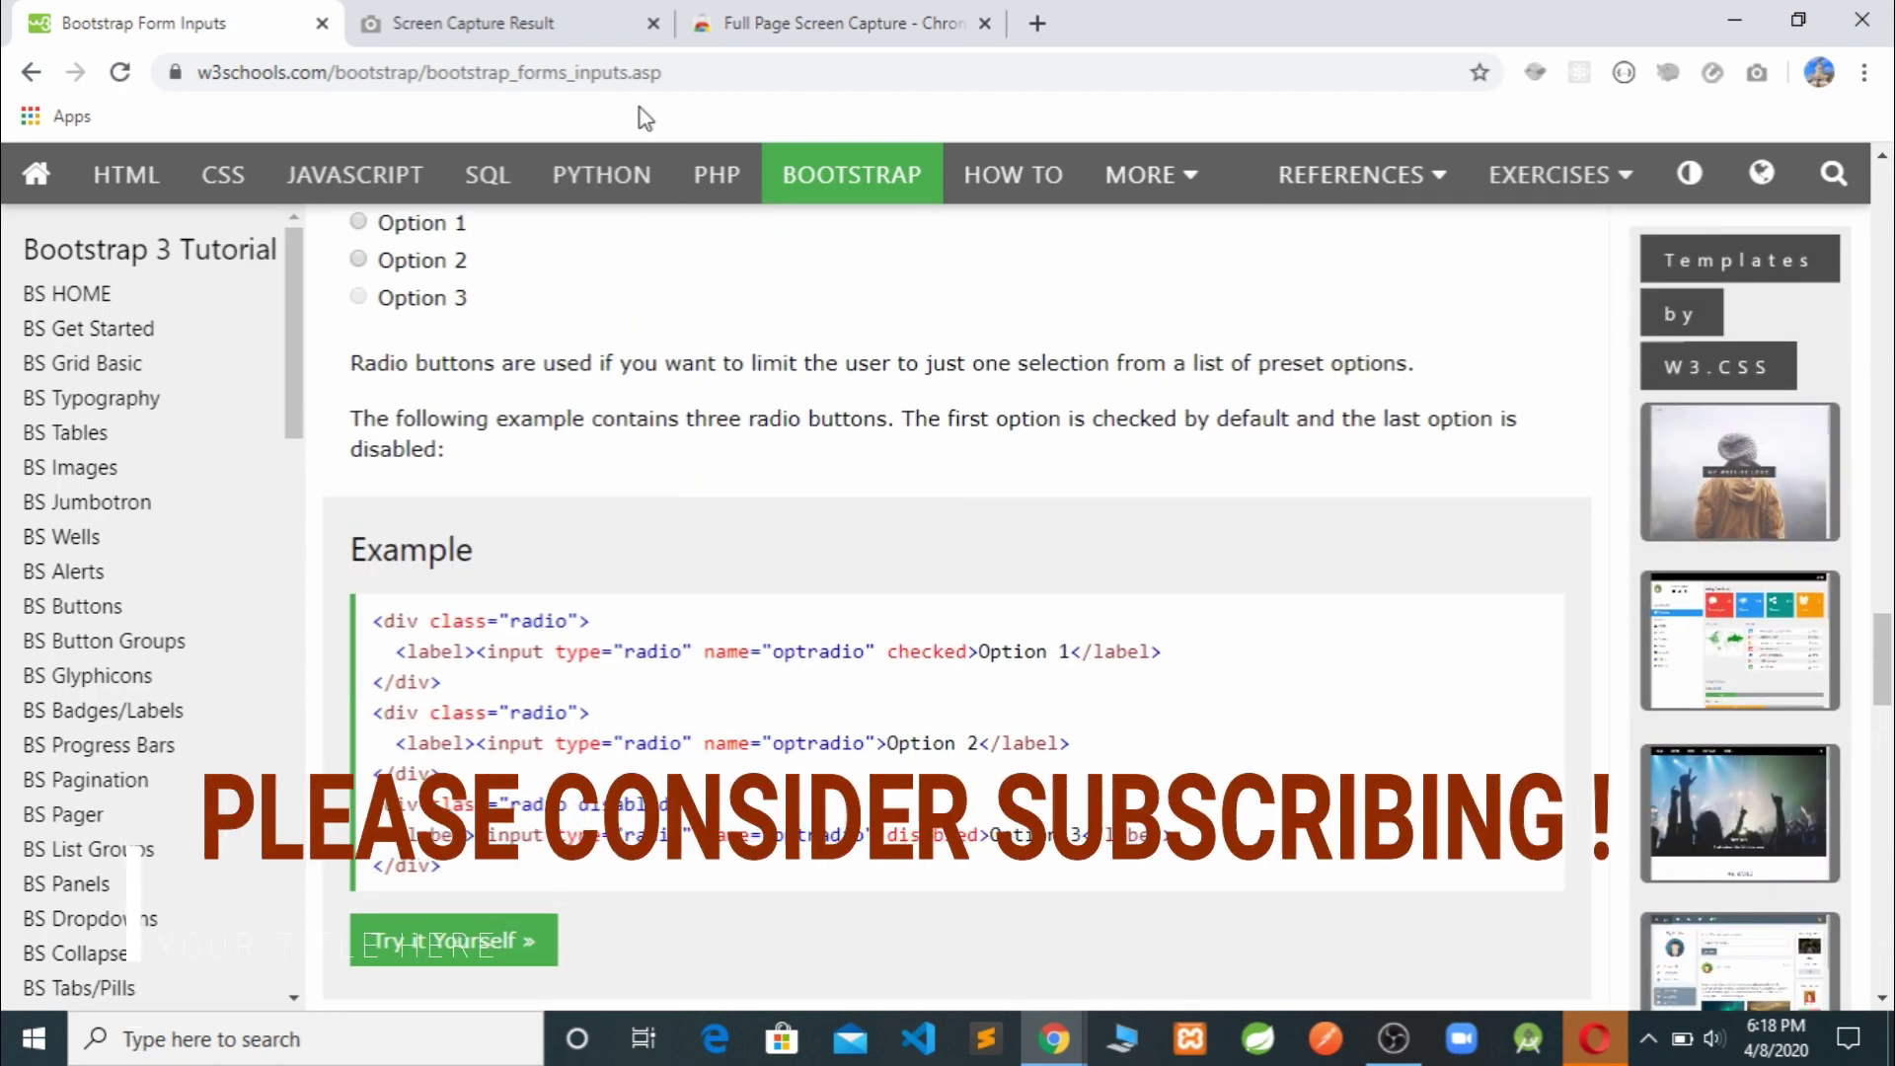
click(572, 2)
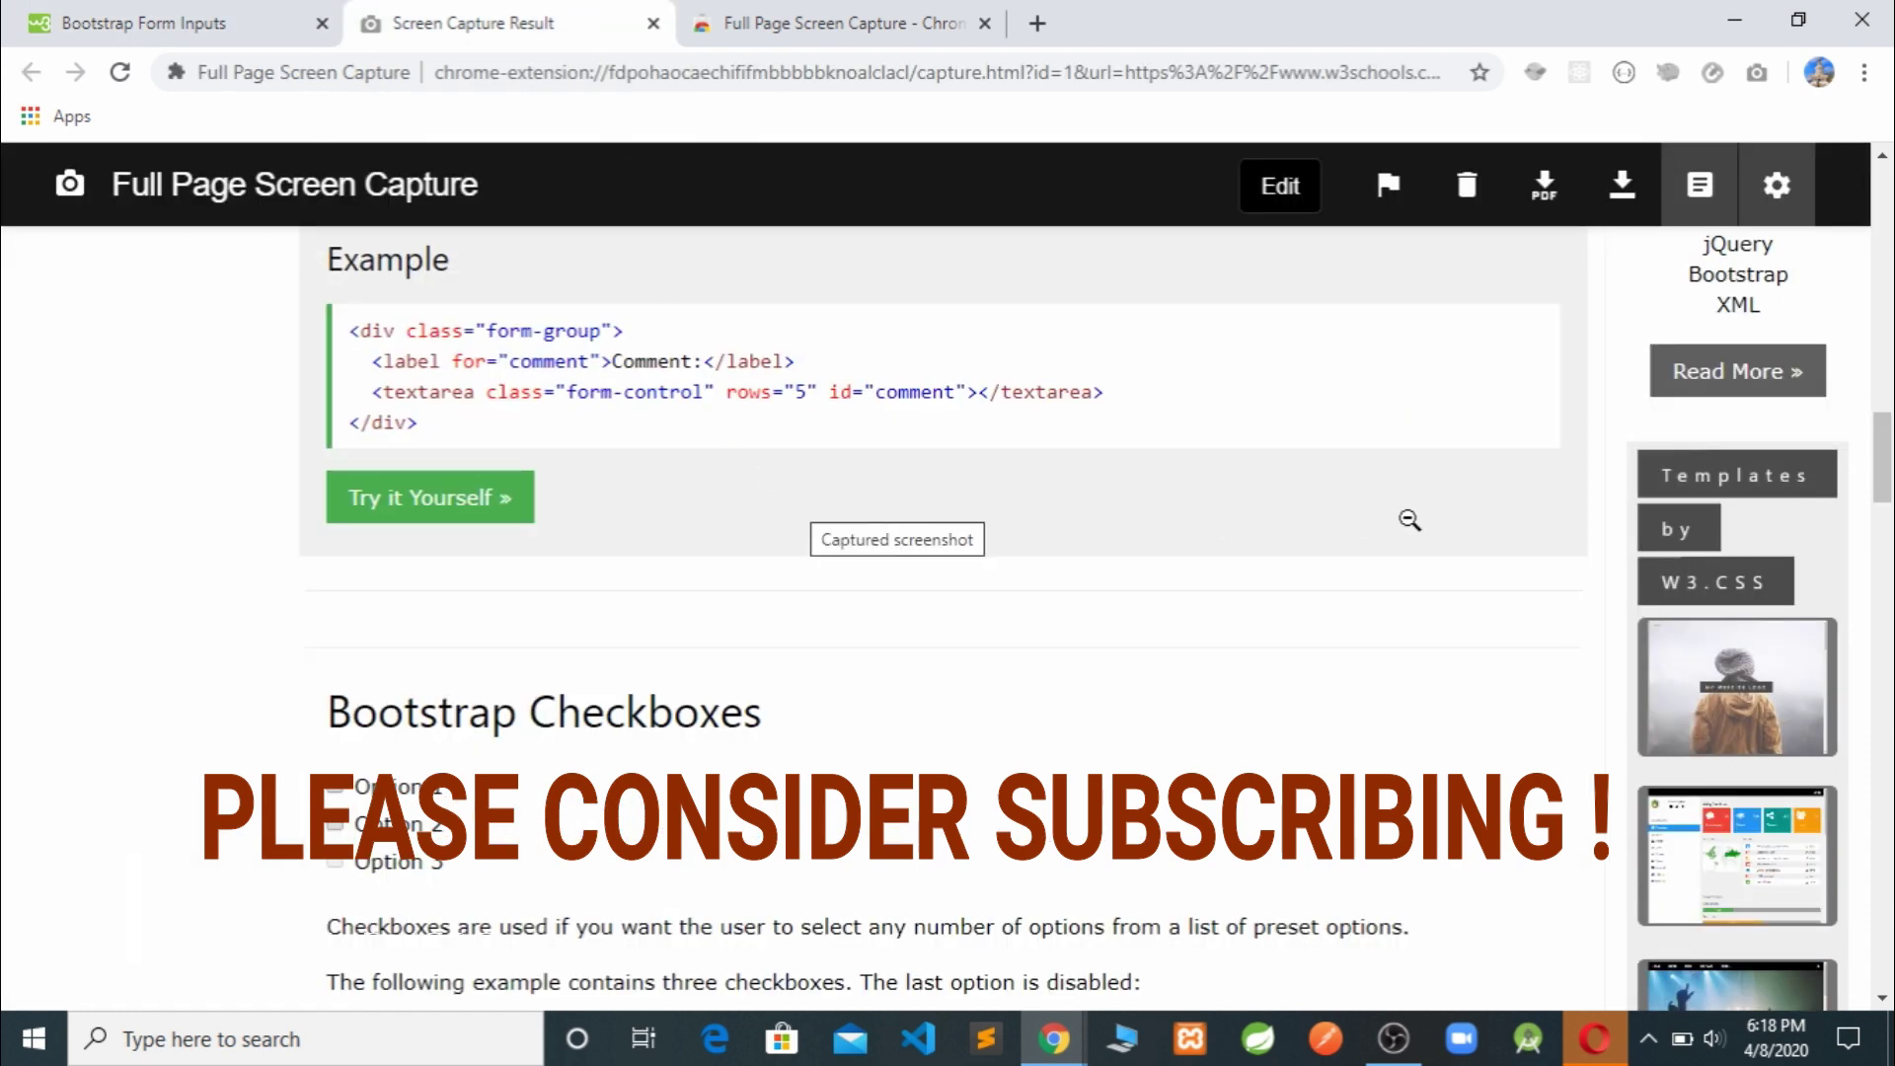